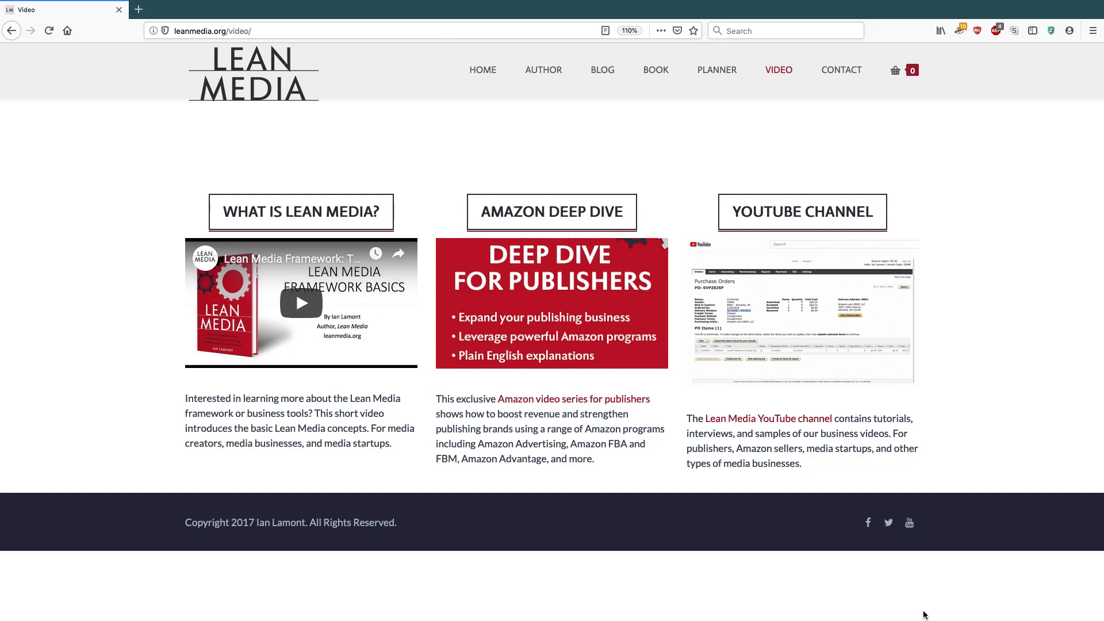
Leave the Lean Media video page and switch to the KDP browser
key("super+Tab")
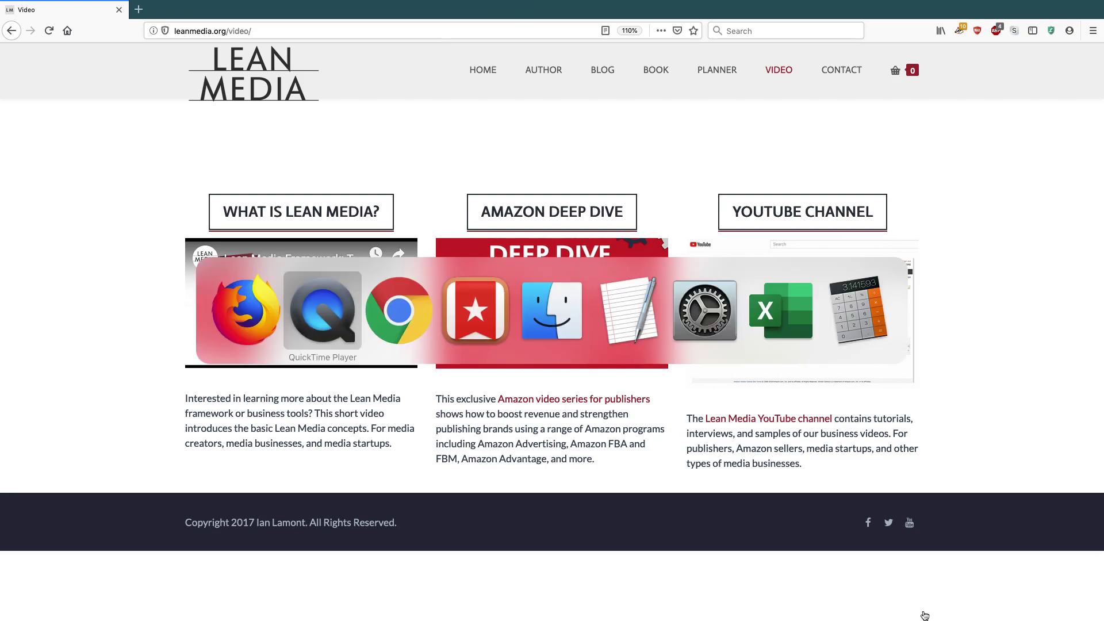
Scroll the KDP Bookshelf down to the live Personal Finance For Beginners Volume 2 eBook
key("super+Tab")
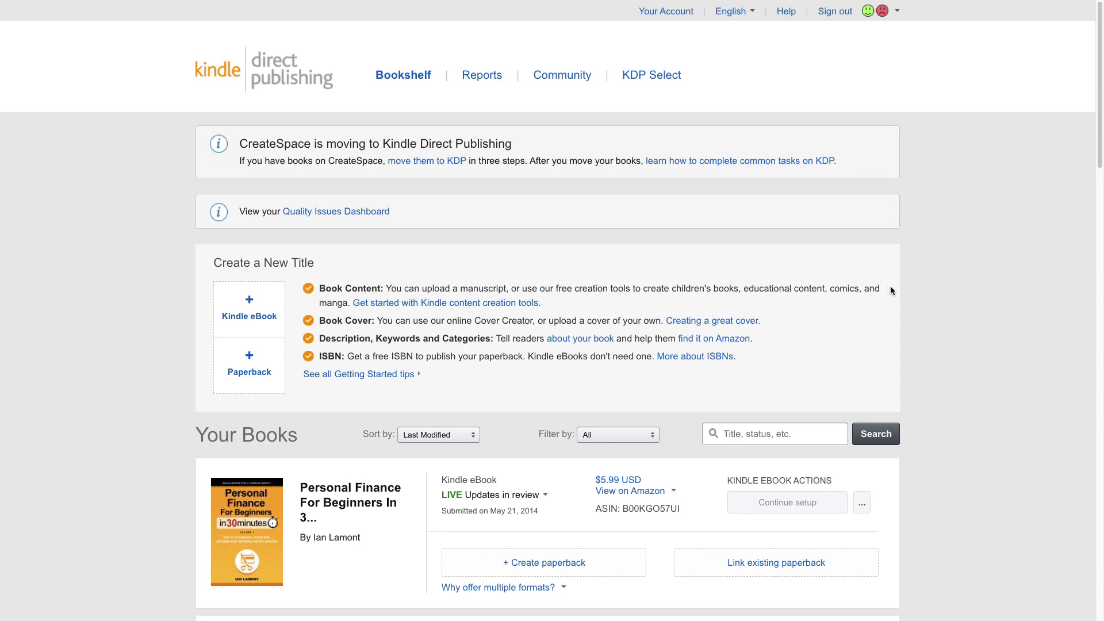
scroll(756, 372, "down", 5)
scroll(813, 320, "up", 5)
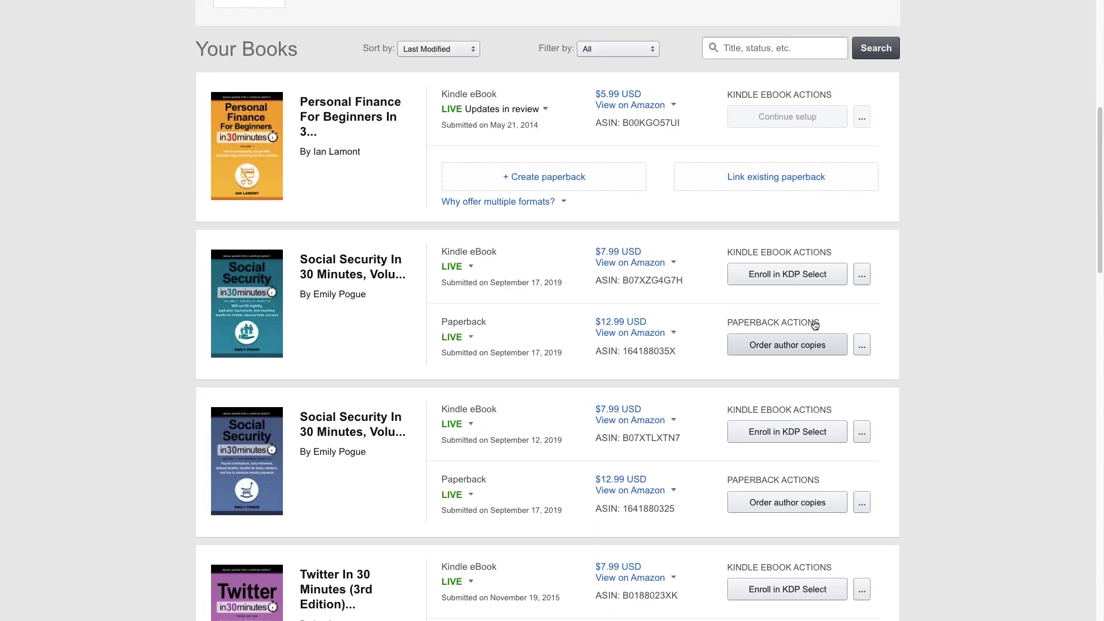
scroll(852, 313, "down", 2)
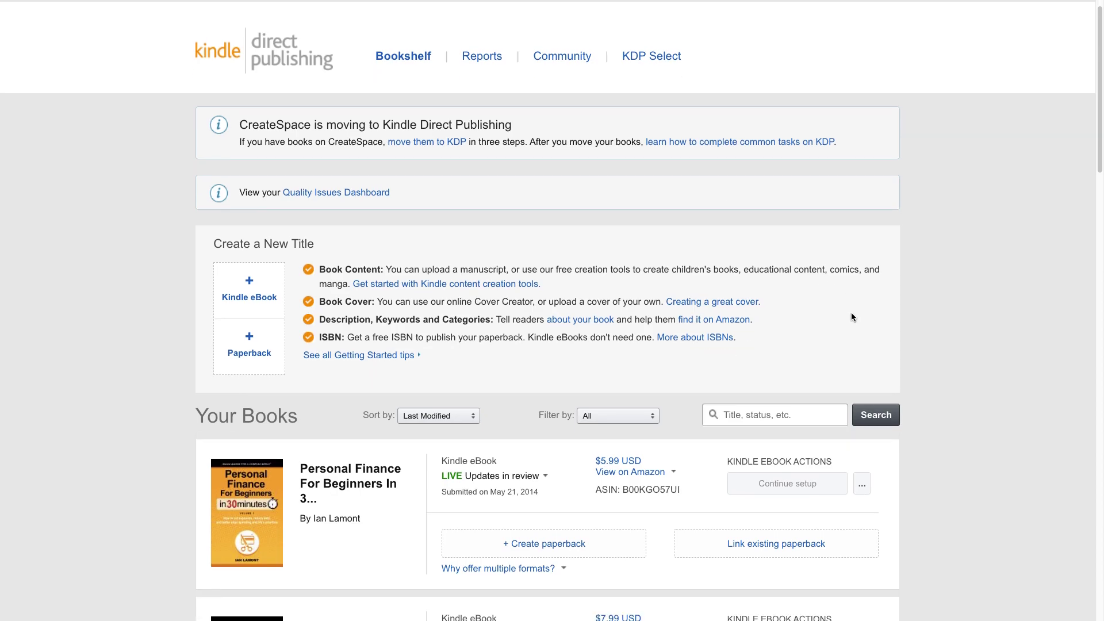
scroll(851, 312, "down", 3)
scroll(851, 314, "down", 3)
scroll(852, 317, "down", 3)
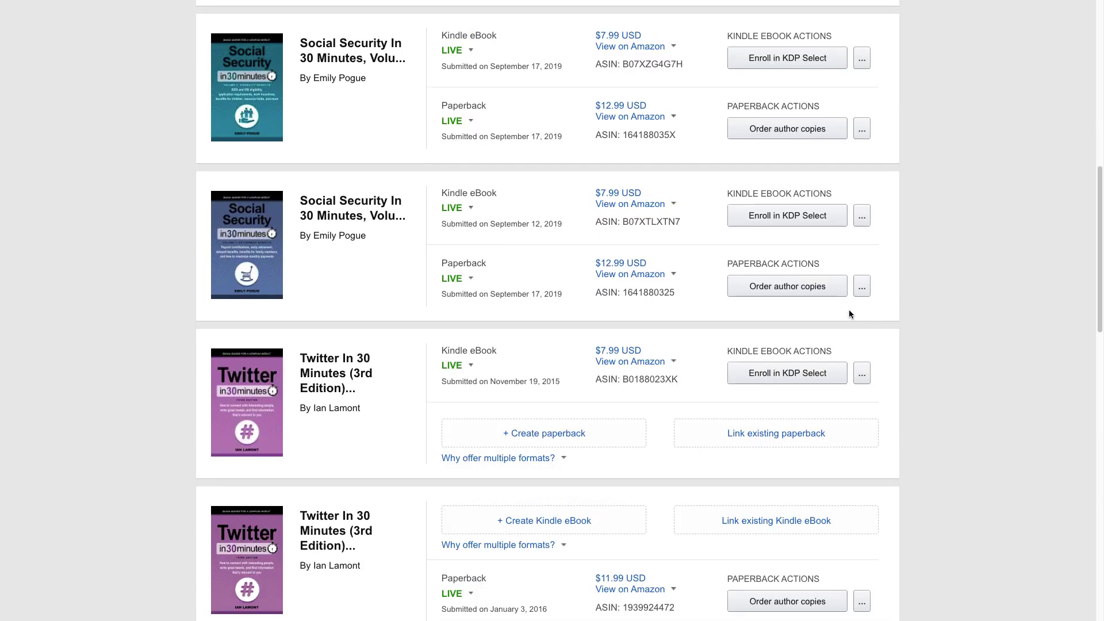
scroll(851, 315, "down", 2)
scroll(851, 314, "down", 1)
scroll(850, 314, "down", 4)
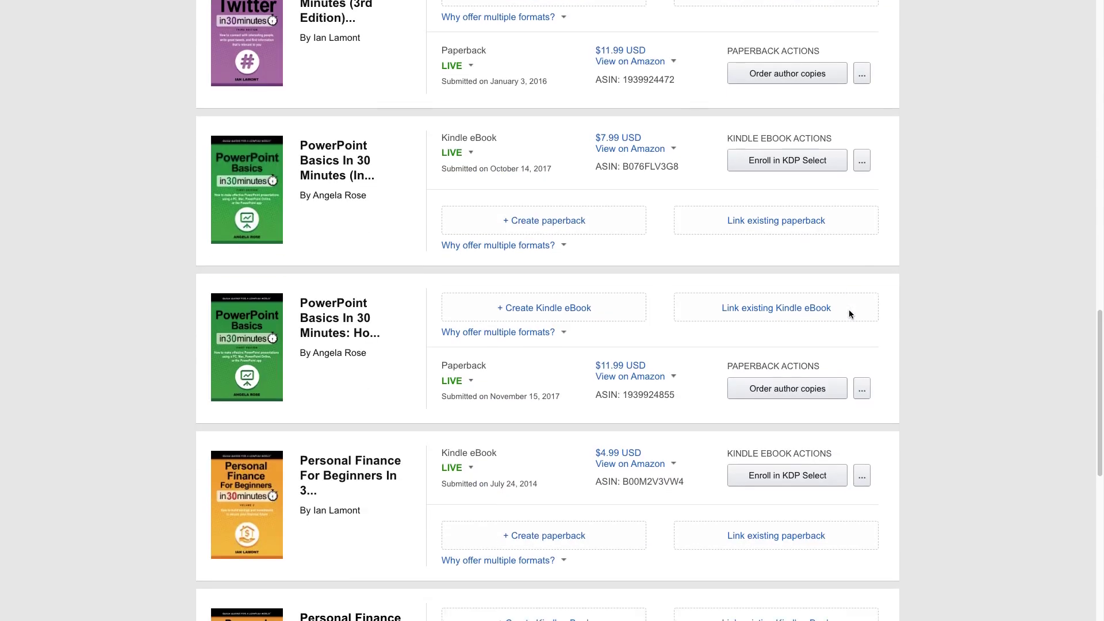
scroll(882, 328, "down", 1)
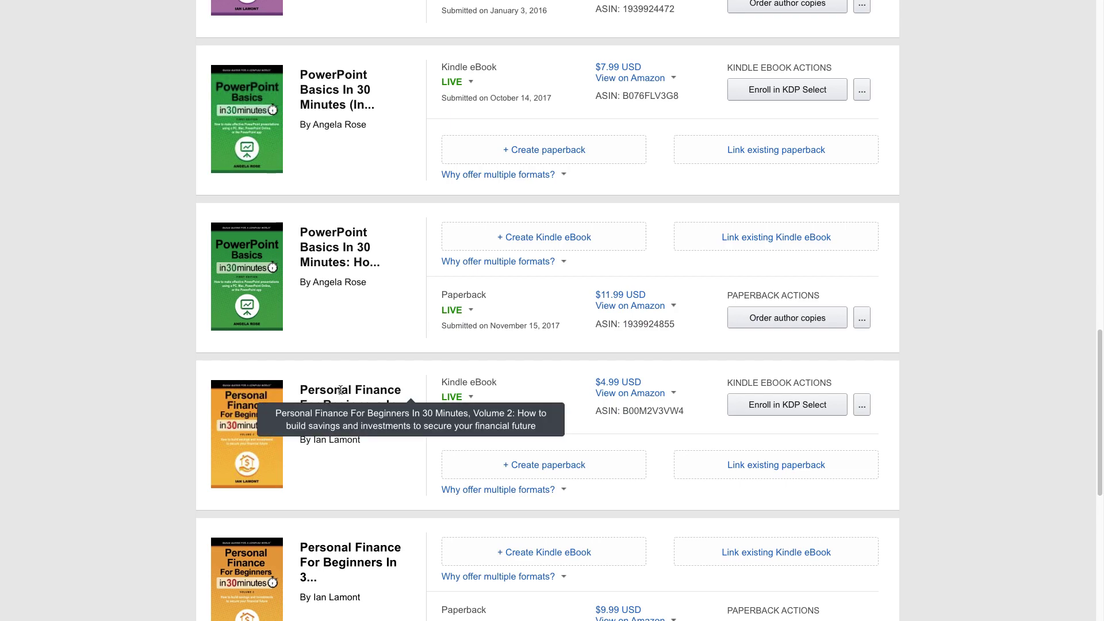
Open the Volume 2 eBook's Details page through Edit eBook details in its actions menu
left_click(863, 407)
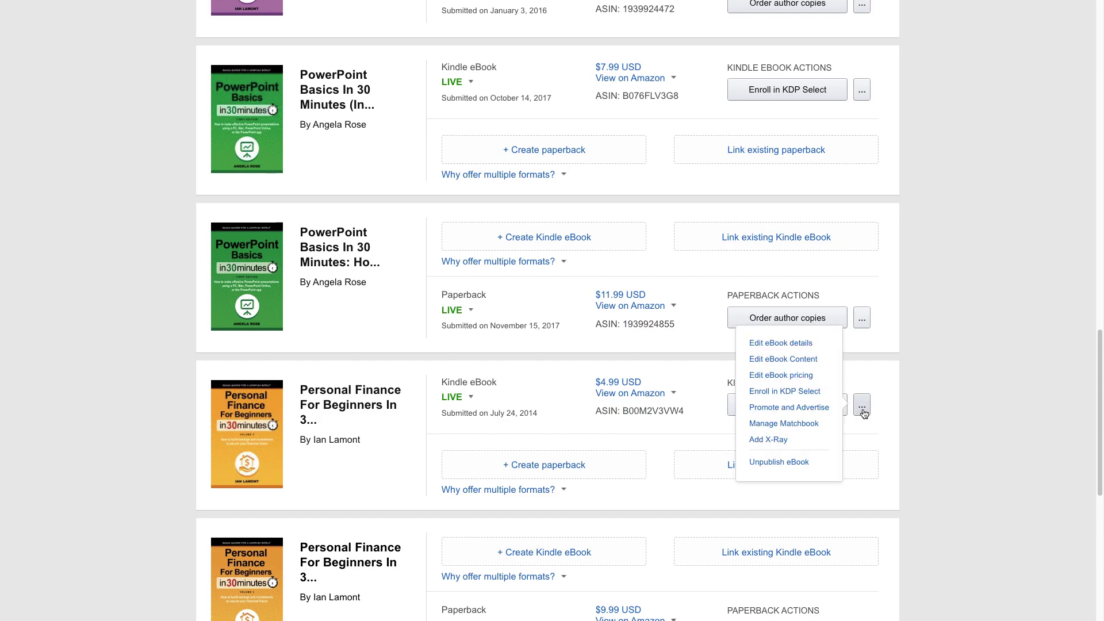
left_click(809, 347)
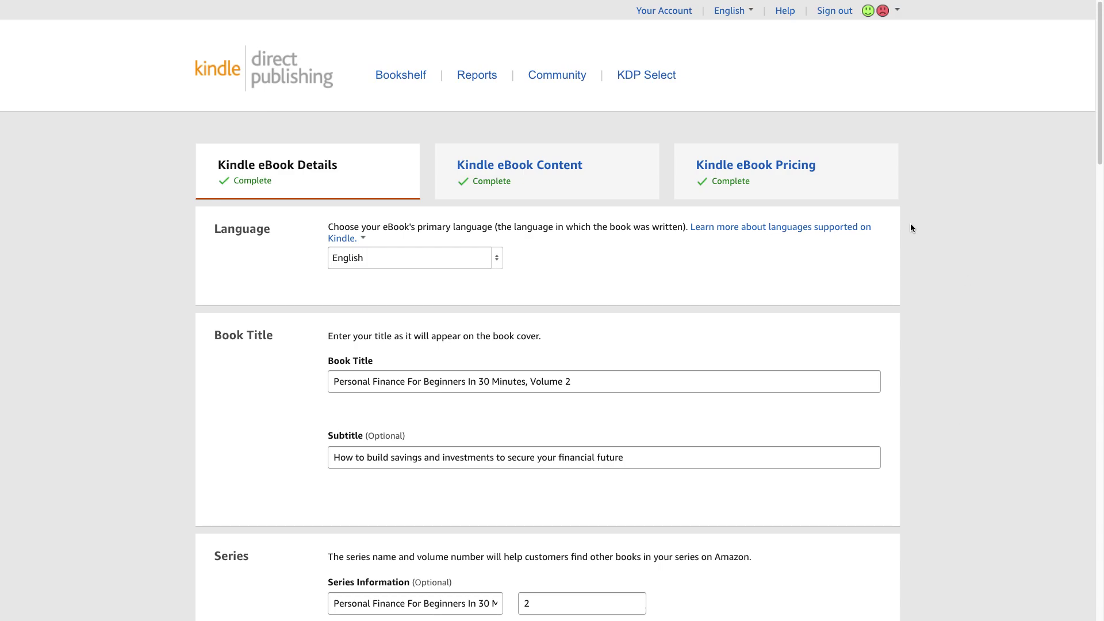
Scroll the Volume 2 Details page down to its existing Description and keywords
key("Tab")
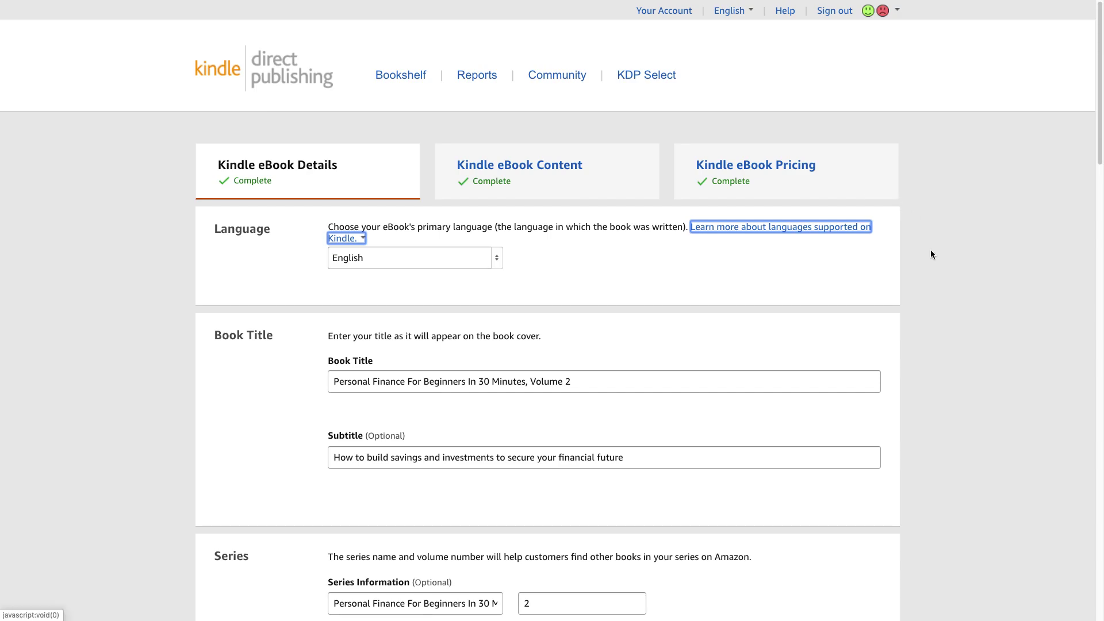
scroll(932, 254, "down", 5)
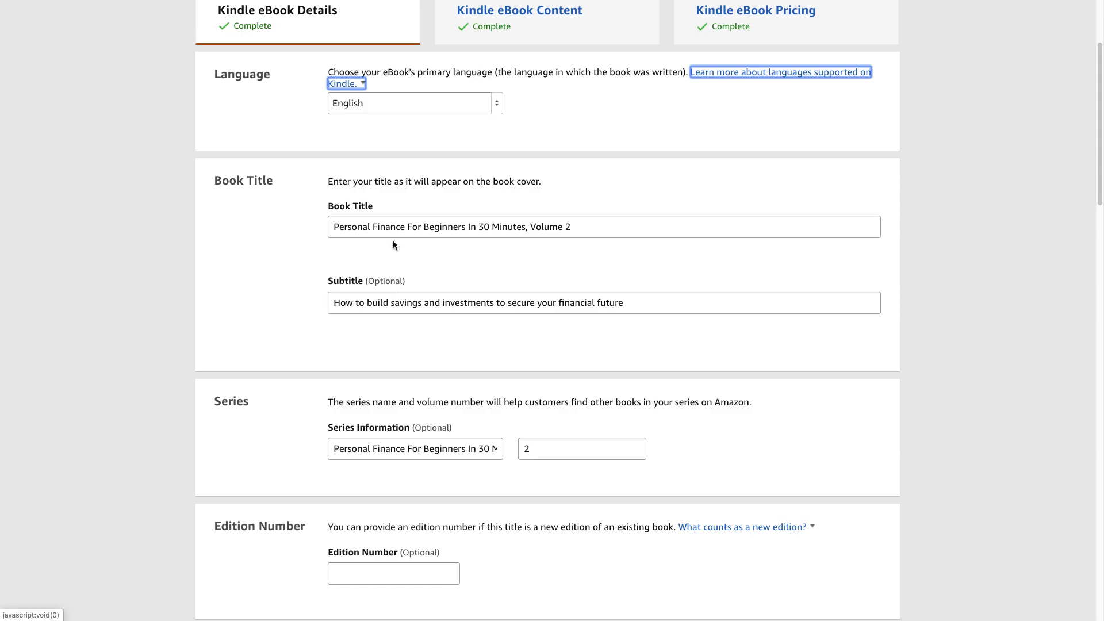
scroll(495, 277, "down", 1)
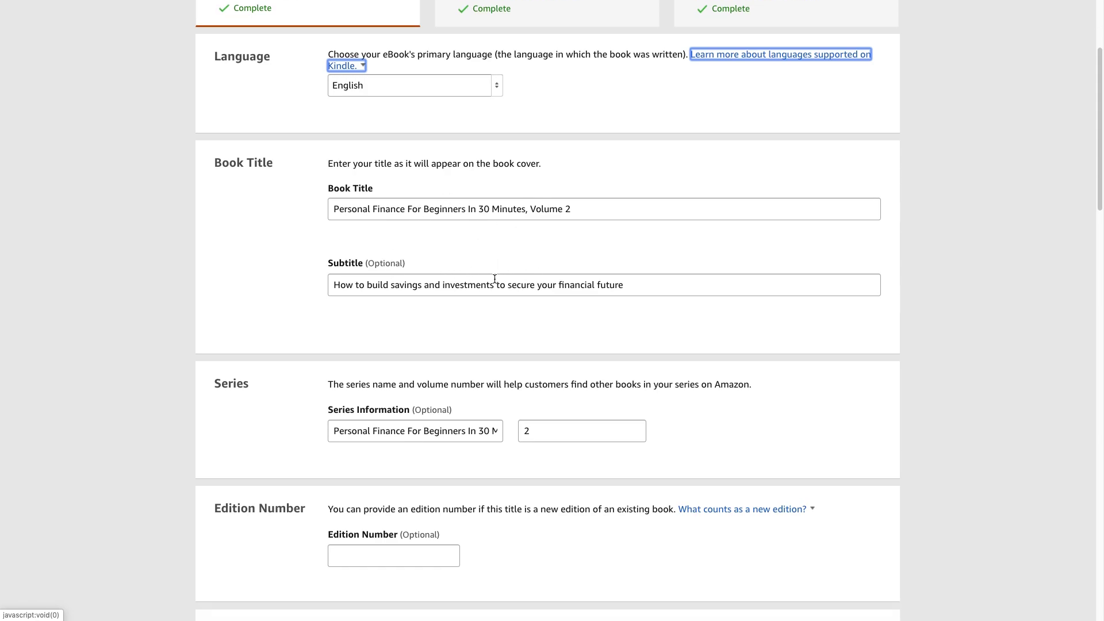
scroll(495, 279, "down", 1)
scroll(494, 278, "down", 5)
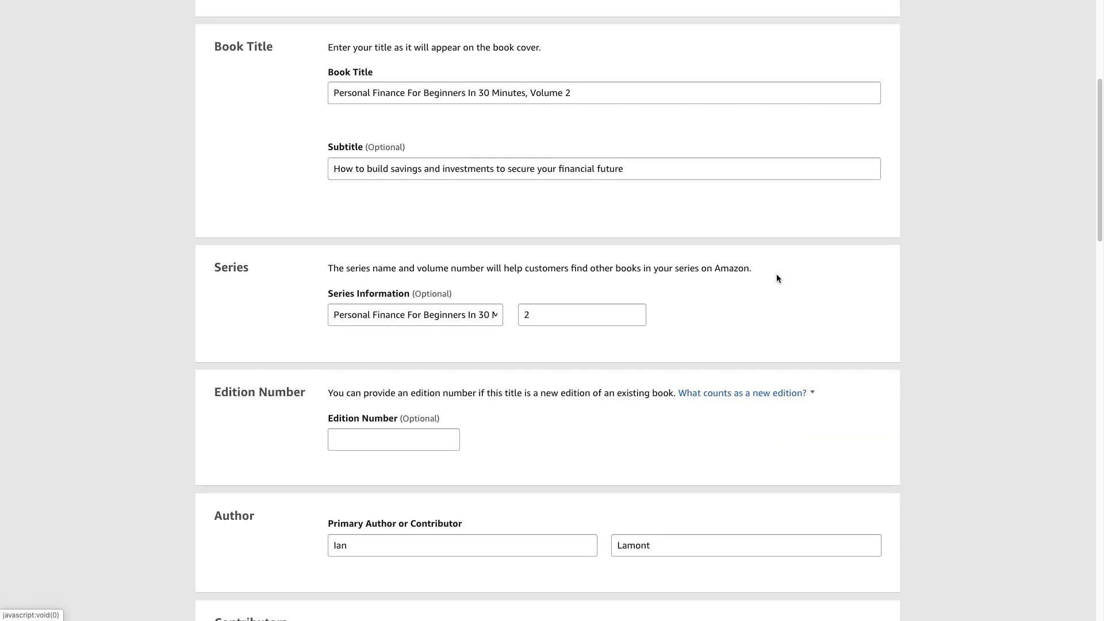
scroll(776, 275, "down", 1)
scroll(776, 275, "down", 1)
scroll(776, 275, "down", 1)
scroll(776, 278, "down", 3)
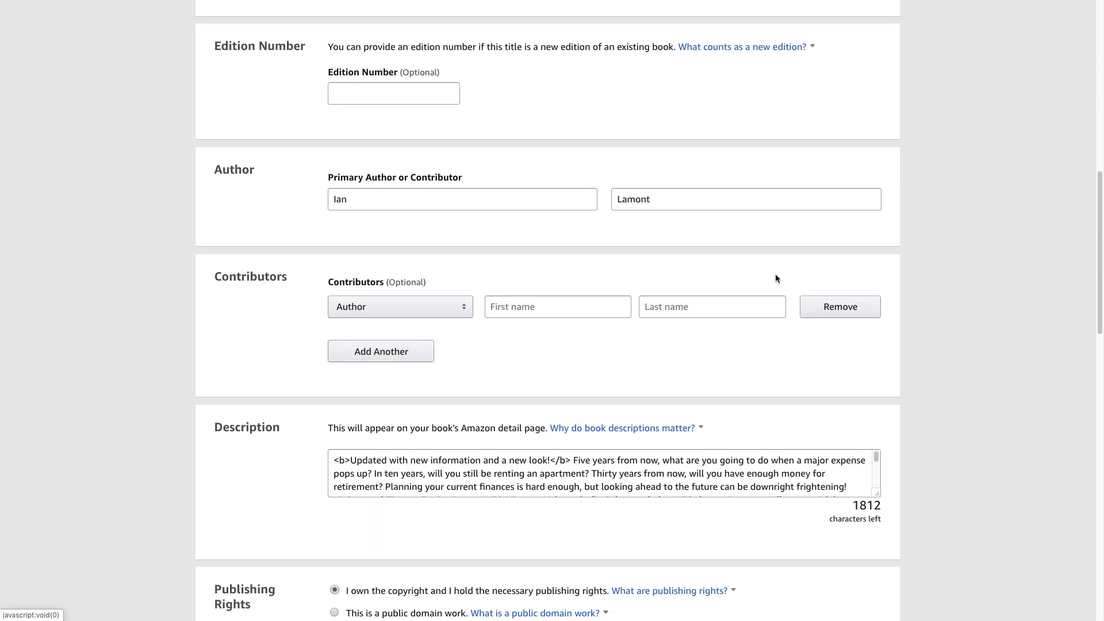
scroll(775, 279, "down", 2)
scroll(507, 180, "down", 1)
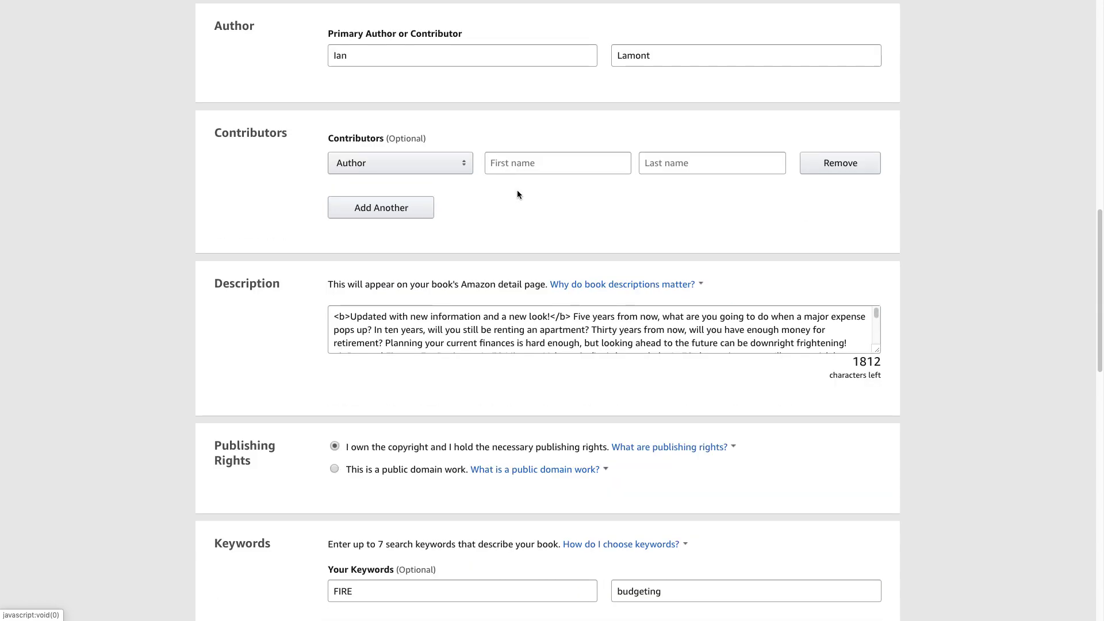
scroll(516, 190, "down", 1)
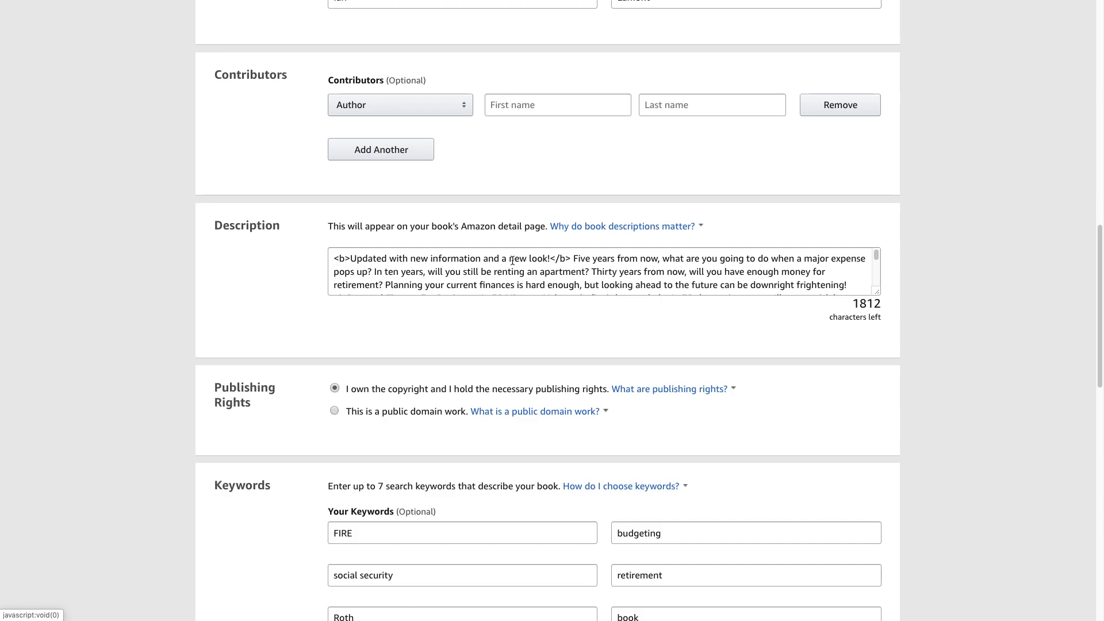
Delete the bold 'Updated with new information and a new look!' headline from the Description
mouse_move(878, 257)
left_mouse_down()
mouse_move(875, 288)
mouse_move(872, 254)
left_mouse_up()
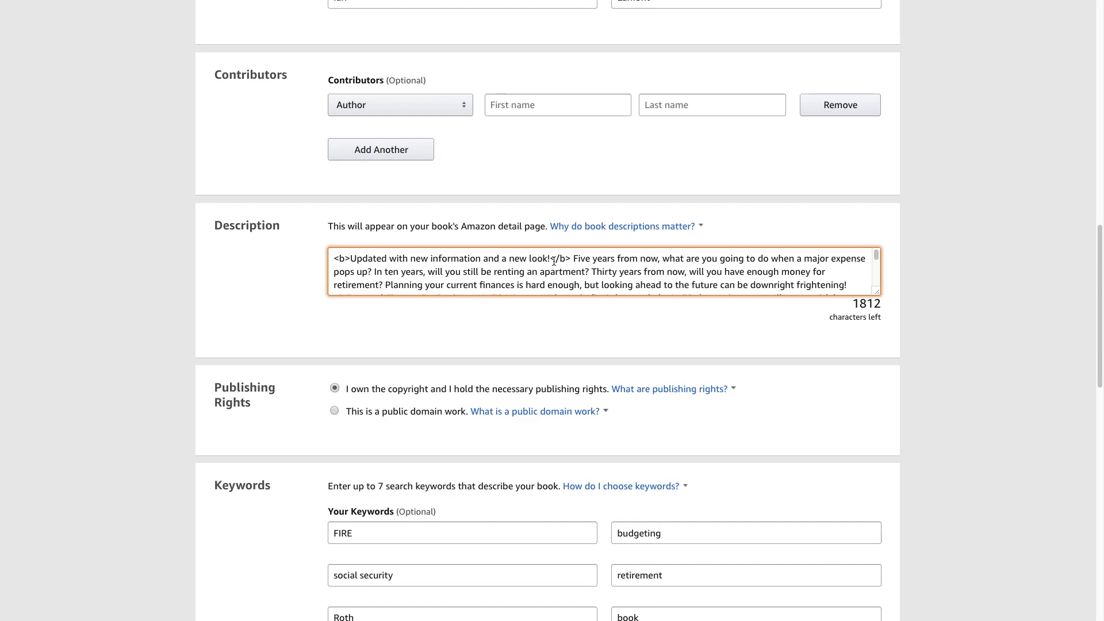
left_click_drag(571, 259, 551, 260)
left_click_drag(350, 259, 332, 260)
left_click(571, 260)
key("shift+Home")
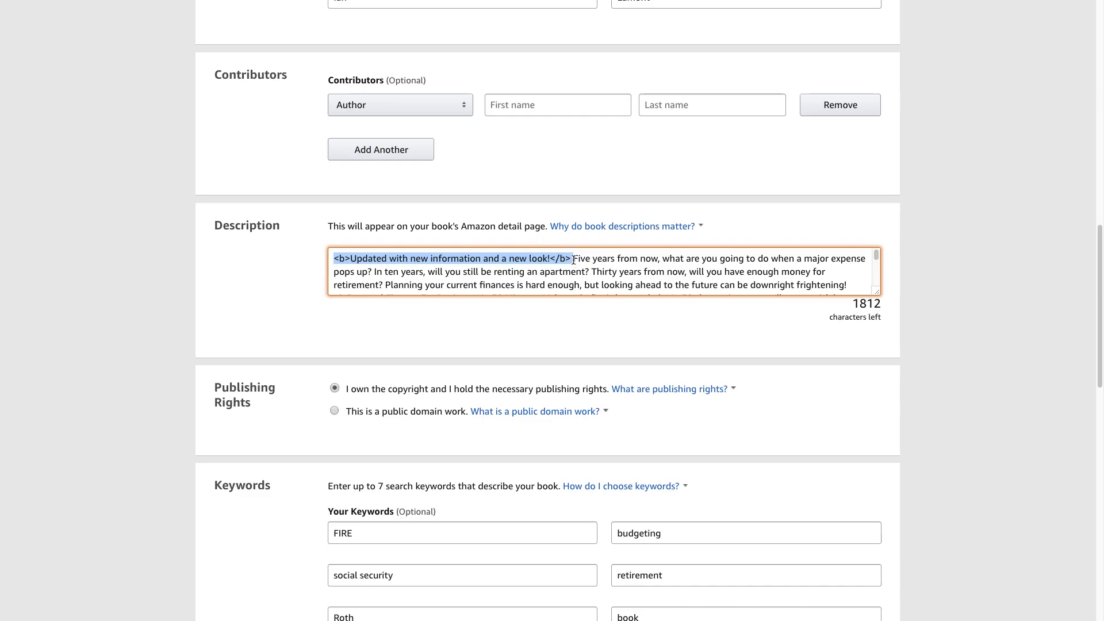
key("BackSpace")
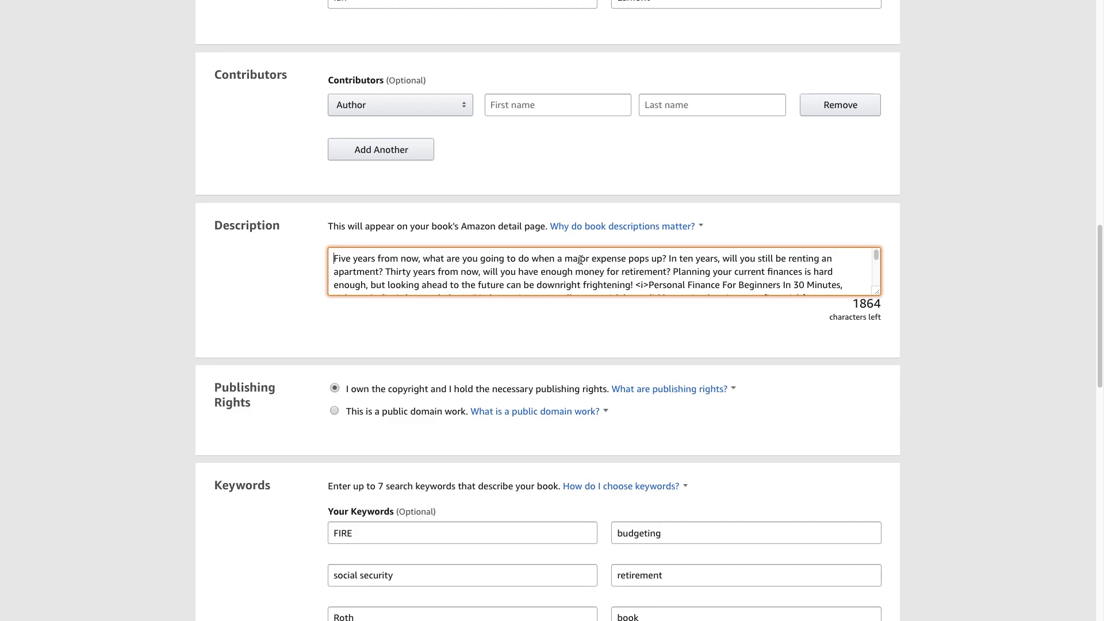
scroll(581, 260, "down", 1)
scroll(581, 260, "down", 1)
scroll(581, 260, "down", 1)
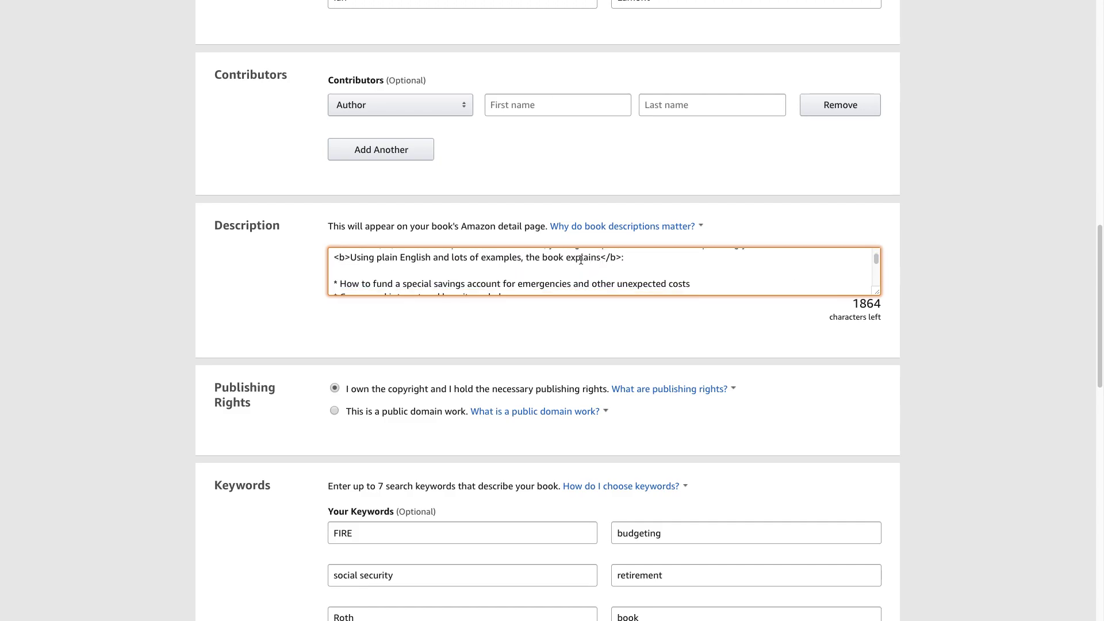
scroll(581, 260, "down", 1)
scroll(581, 260, "down", 2)
scroll(581, 259, "down", 1)
scroll(578, 263, "down", 2)
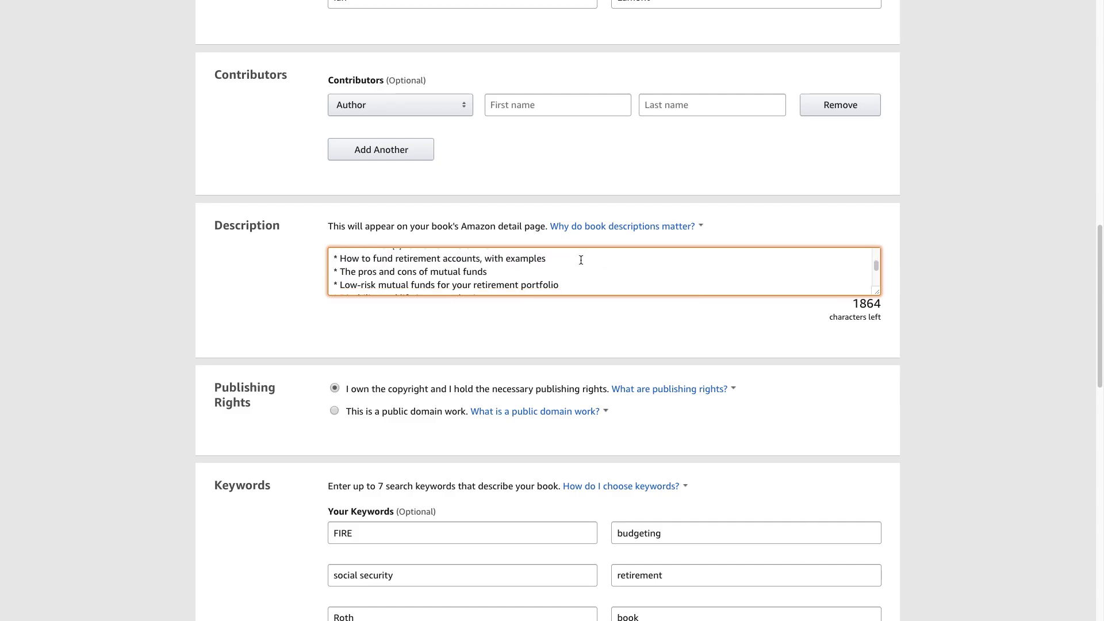
scroll(574, 267, "up", 1)
scroll(574, 268, "up", 3)
scroll(574, 271, "up", 3)
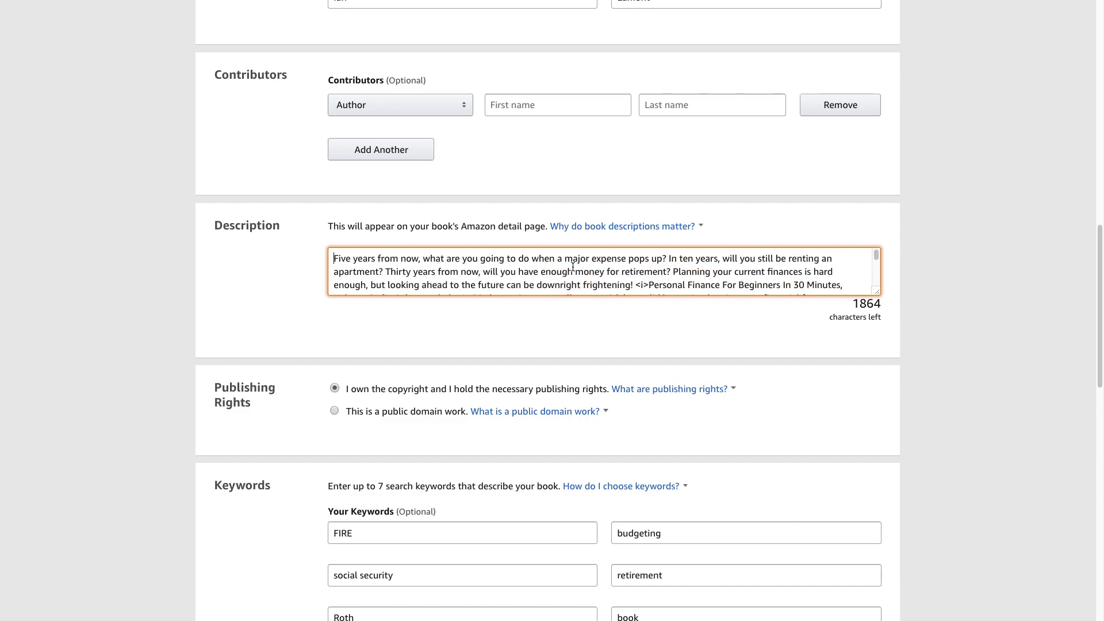
scroll(573, 273, "up", 1)
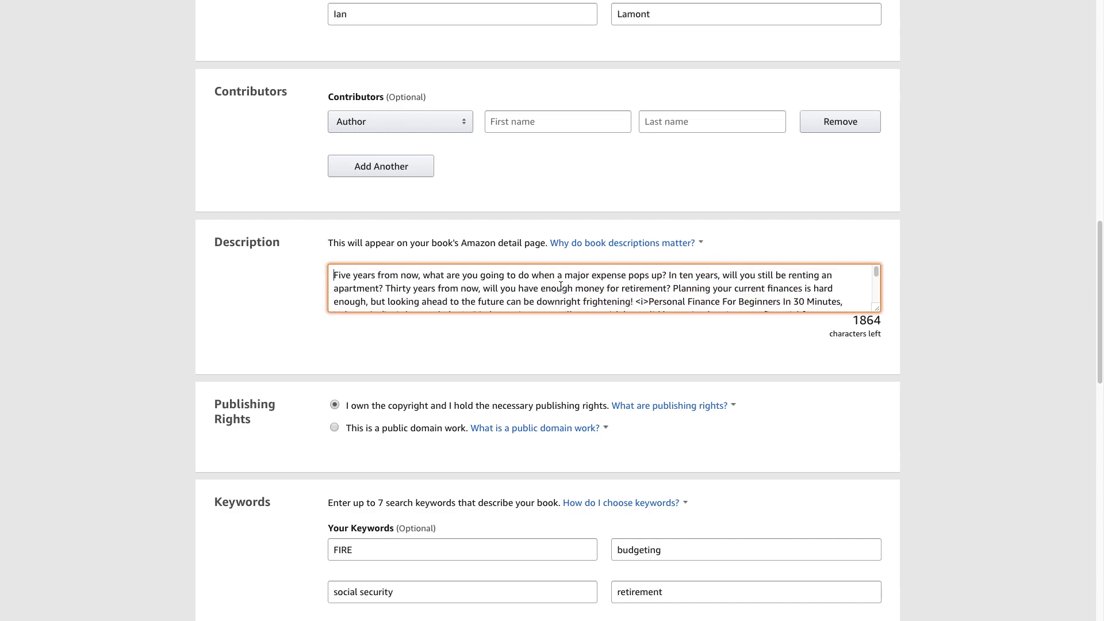
scroll(563, 284, "down", 1)
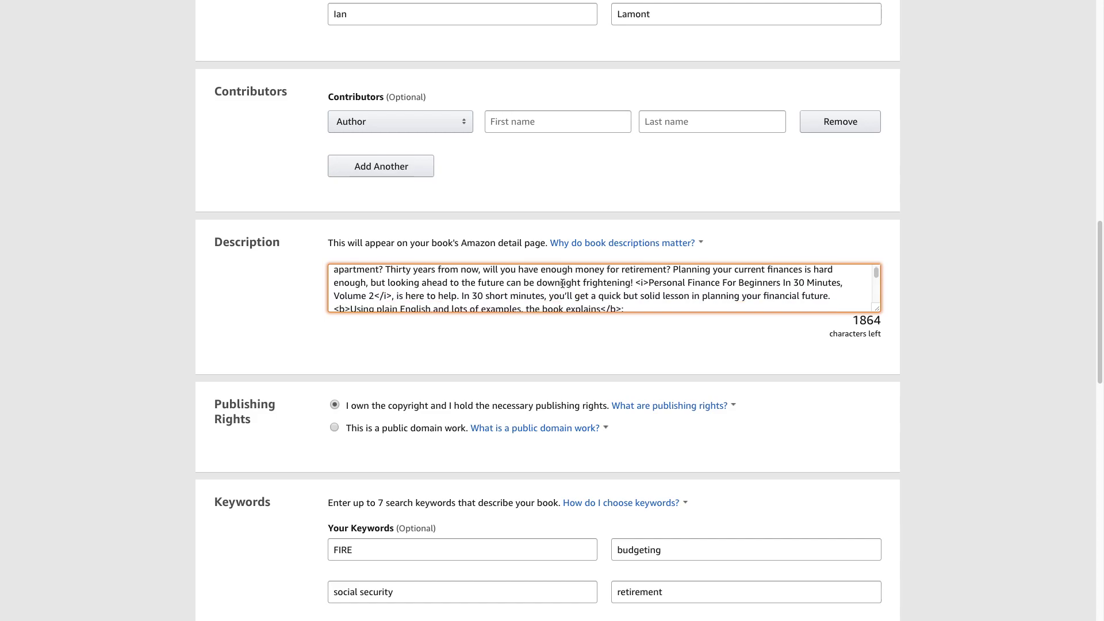
scroll(563, 283, "down", 2)
scroll(563, 283, "down", 1)
scroll(563, 283, "down", 2)
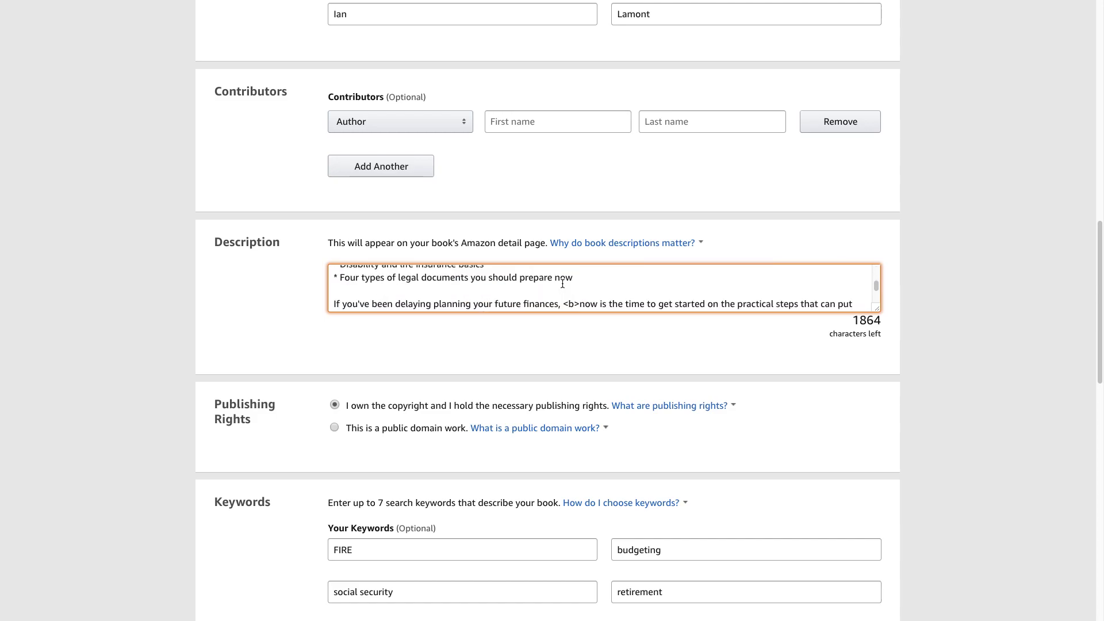
scroll(563, 283, "down", 2)
scroll(563, 284, "down", 1)
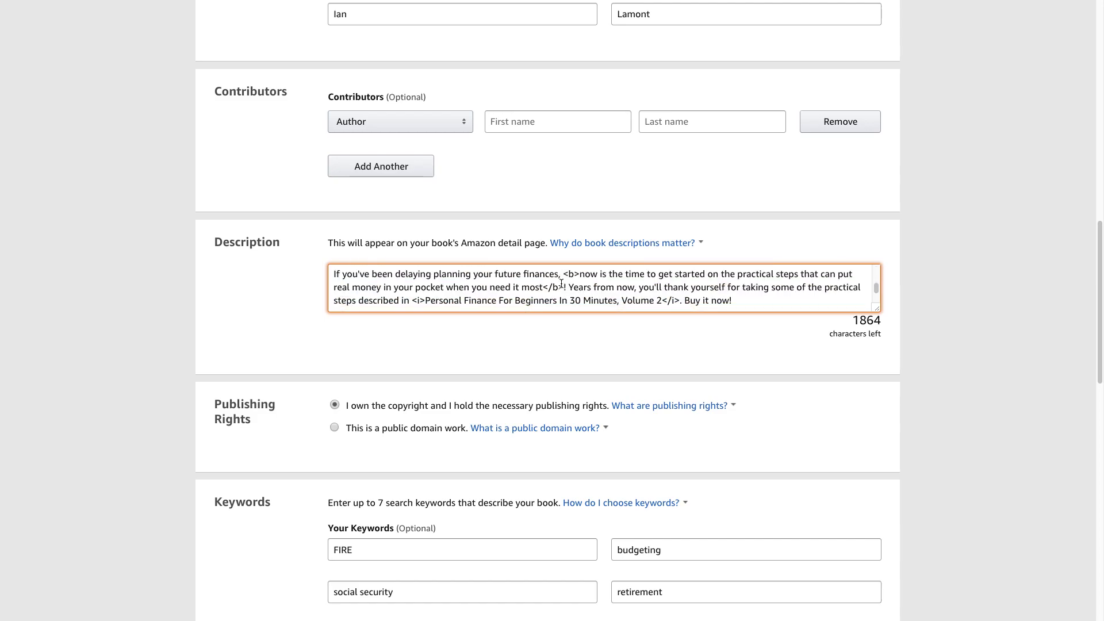
scroll(548, 279, "up", 1)
scroll(547, 279, "up", 1)
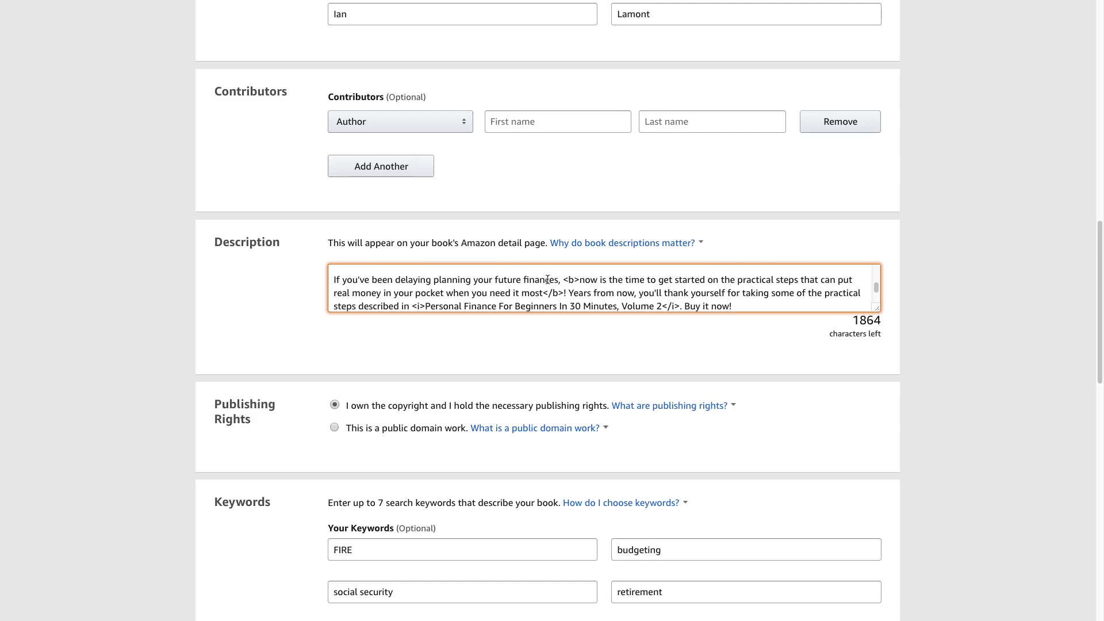
scroll(548, 280, "up", 2)
scroll(549, 283, "up", 2)
scroll(548, 283, "up", 2)
scroll(550, 283, "up", 5)
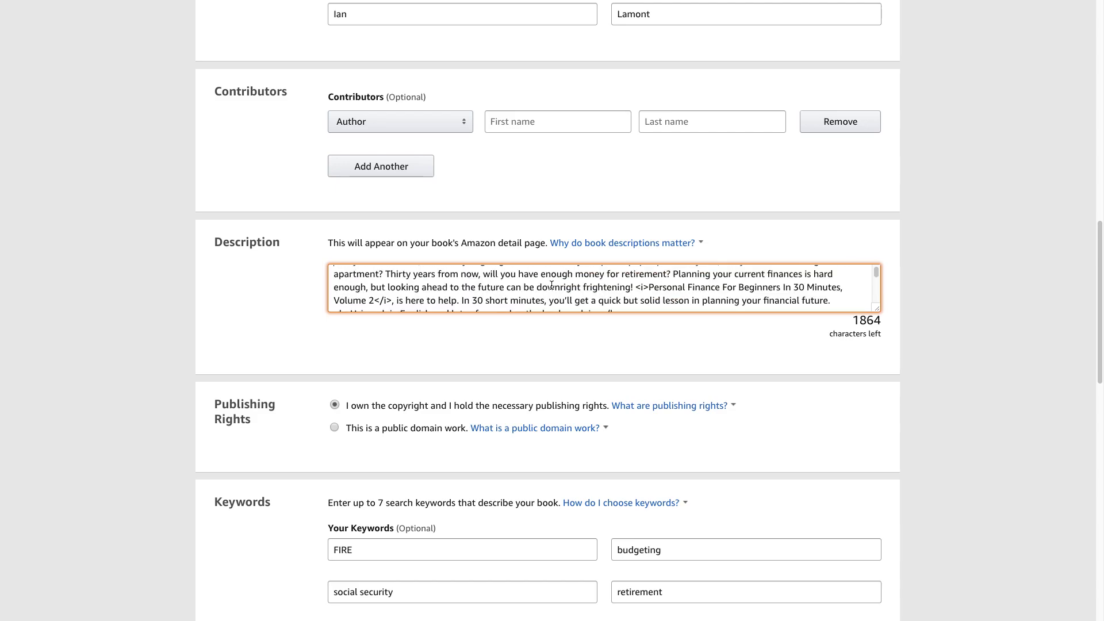
scroll(552, 284, "up", 1)
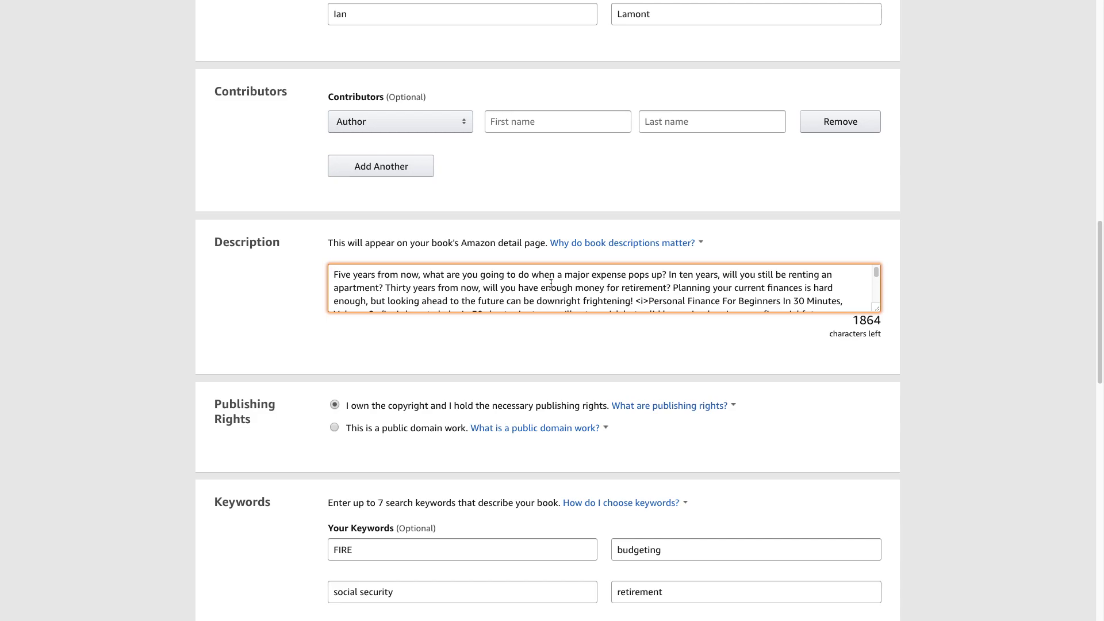
Copy the entire Volume 2 description text and bring TextEdit forward
key("ctrl+a")
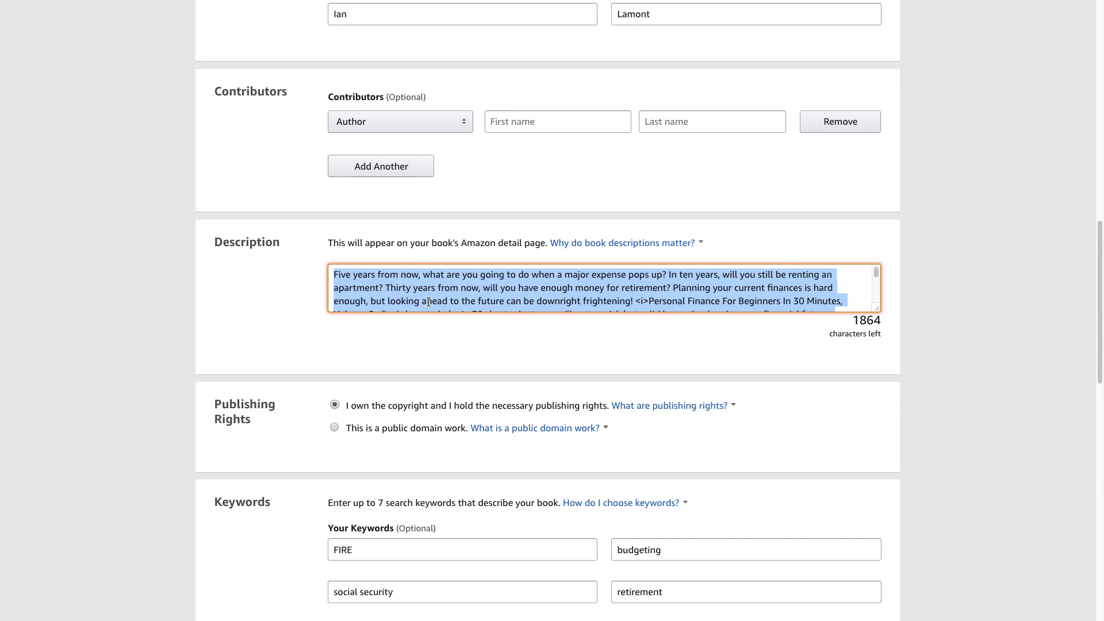
mouse_move(101, 5)
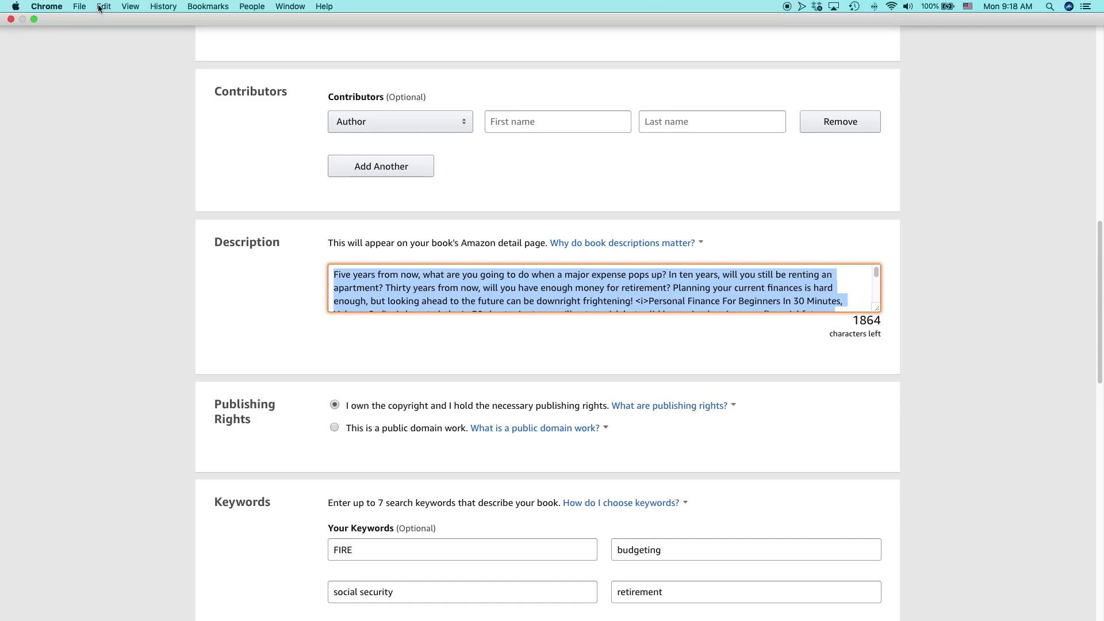
left_click(99, 6)
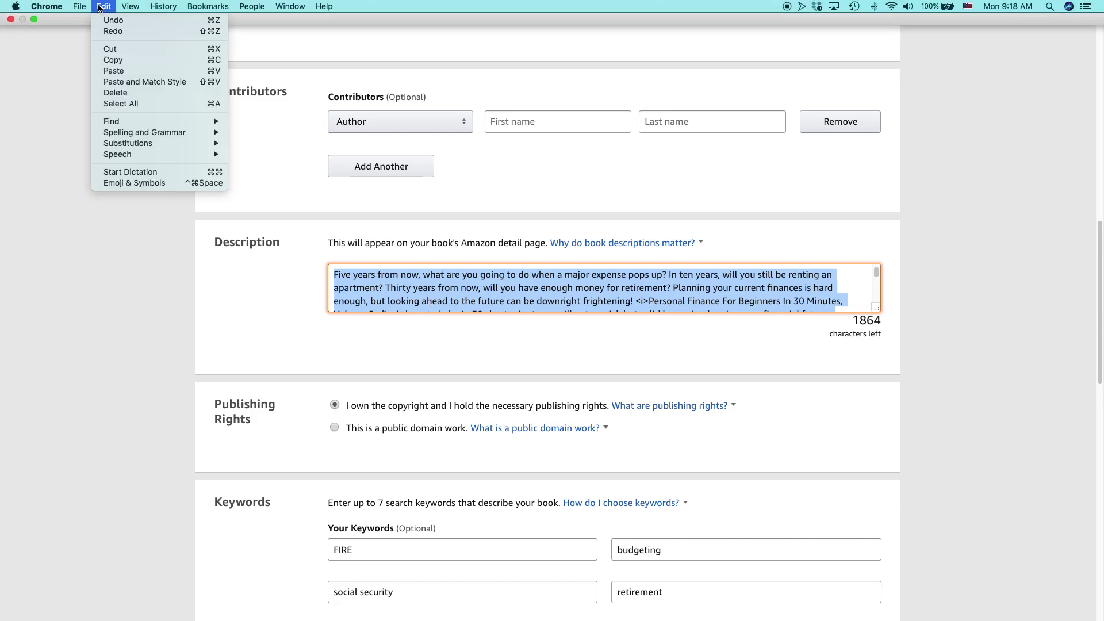
left_click(144, 60)
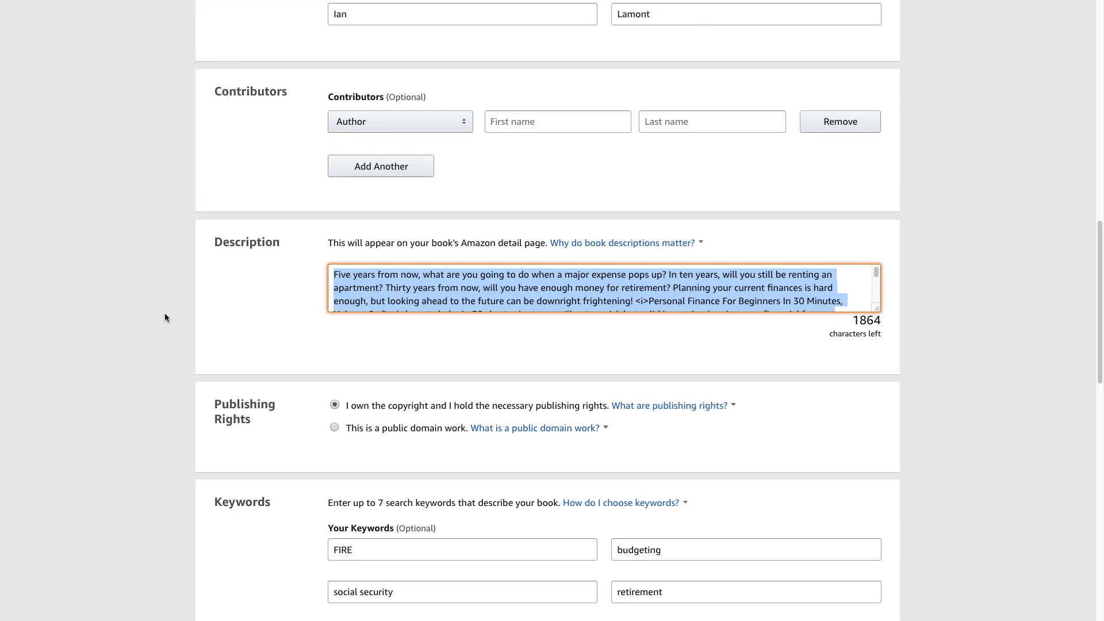
key("super+Tab")
key("super+Tab")
key("super+Tab")
key("super+Tab")
key("super+Tab")
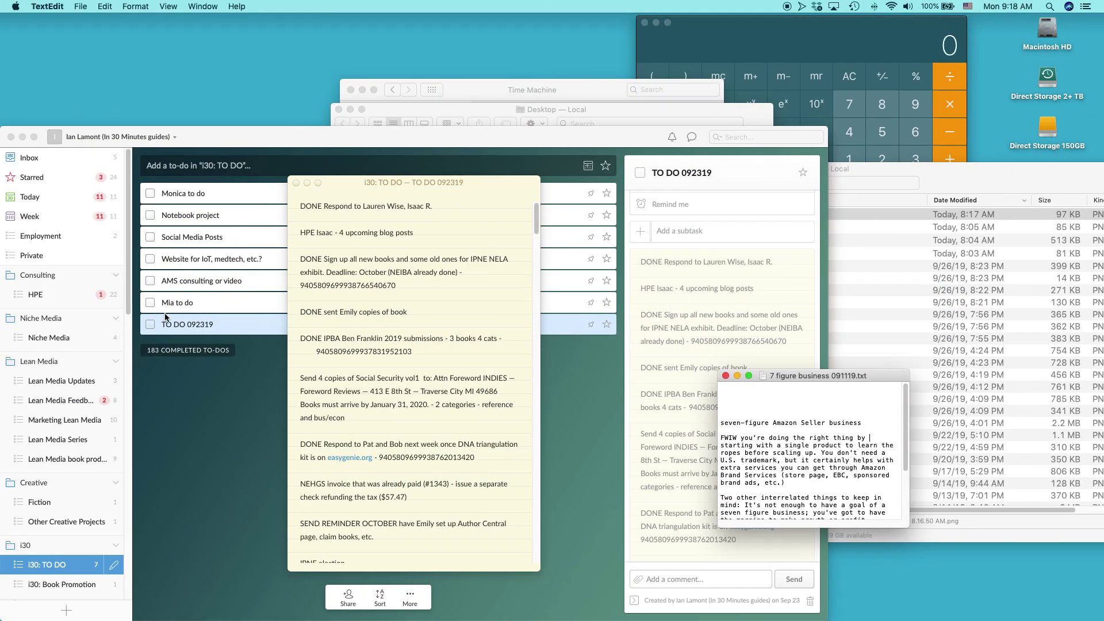
Paste the description into a new TextEdit document, enlarging the window and text size
key("super+n")
key("super+v")
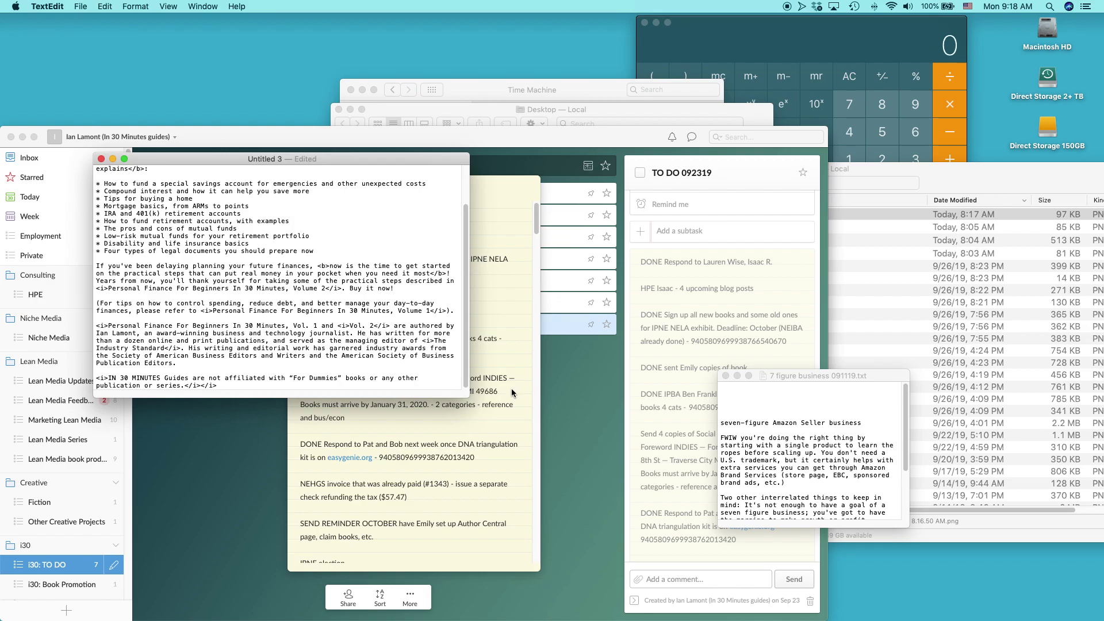
double_click(403, 159)
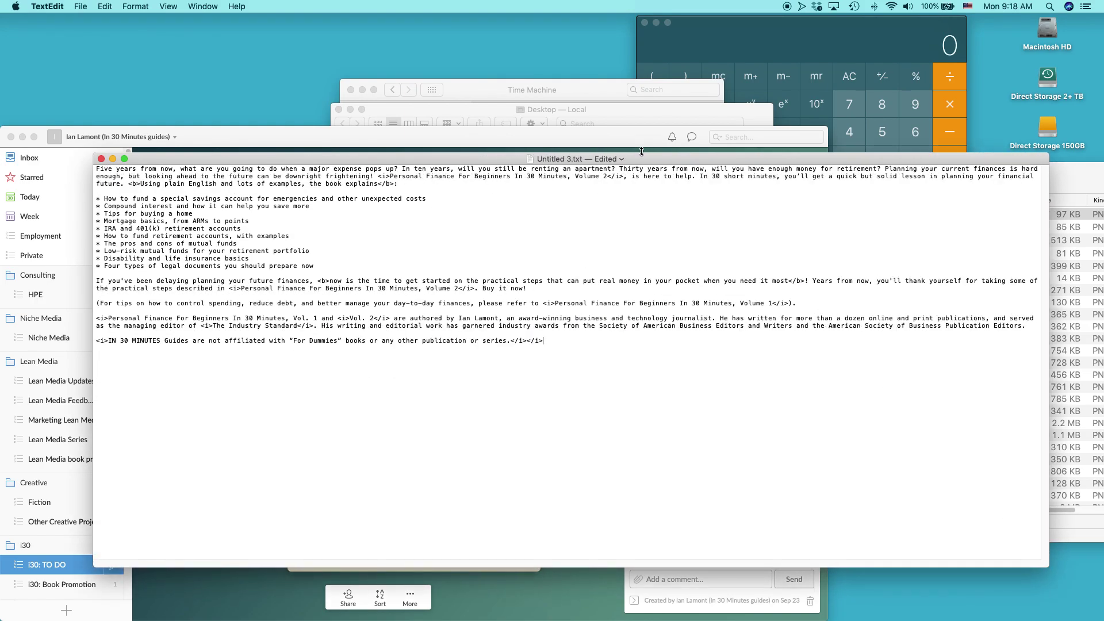
left_click_drag(642, 153, 625, 27)
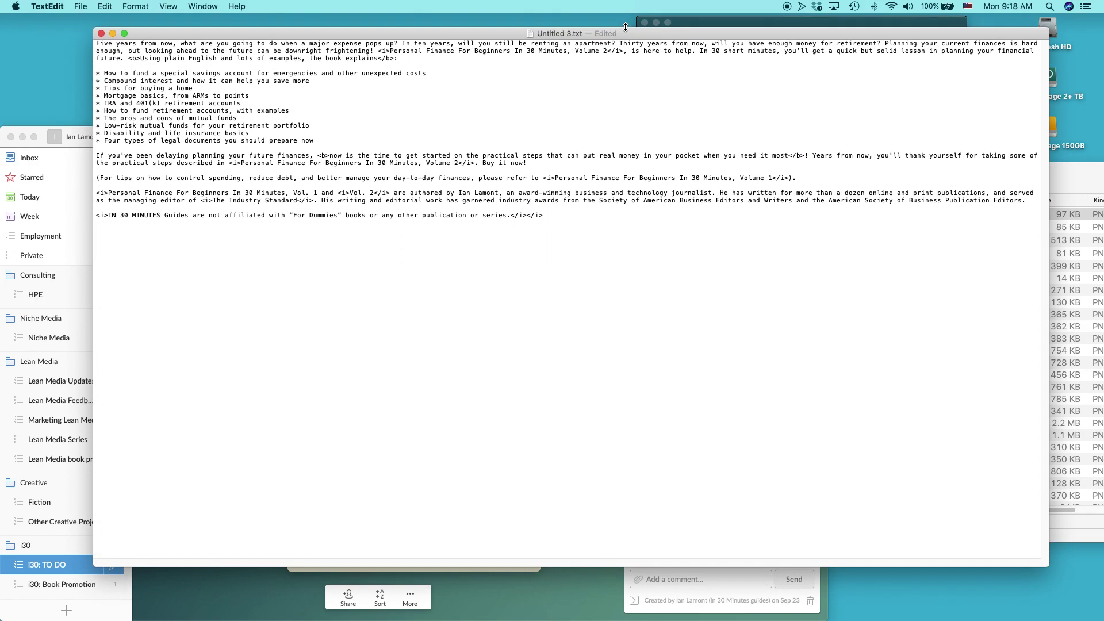
key("super+plus")
key("super+plus")
key("super+plus")
key("super+plus")
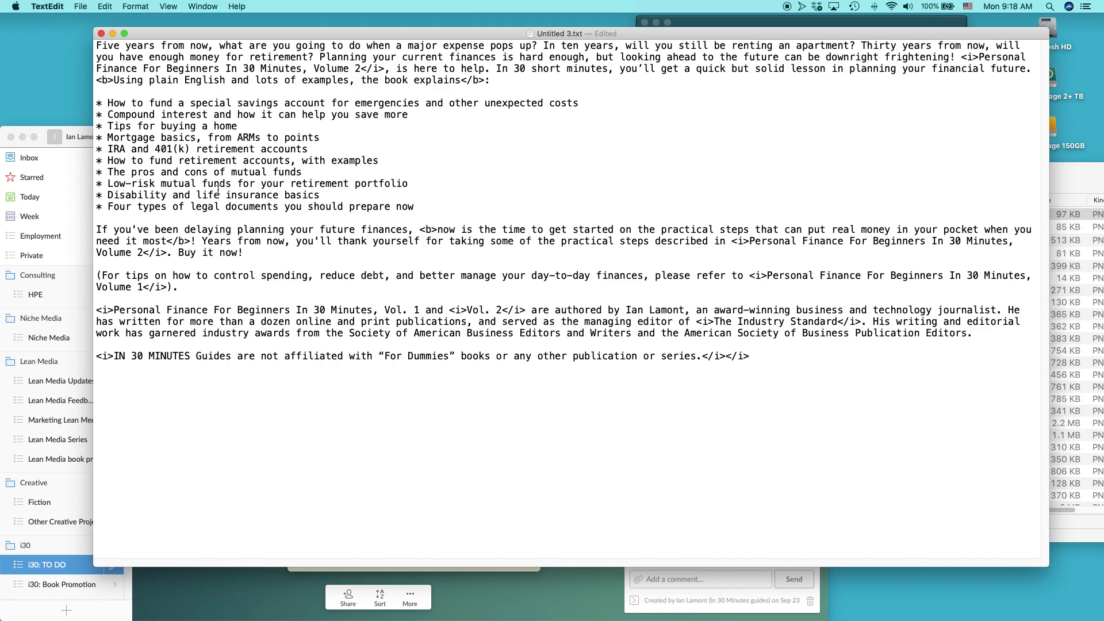
Change the bullet to 'IRA, 401(k), and 403(b)' and delete the italic IN 30 MINUTES disclaimer line
left_click(113, 149)
type(",")
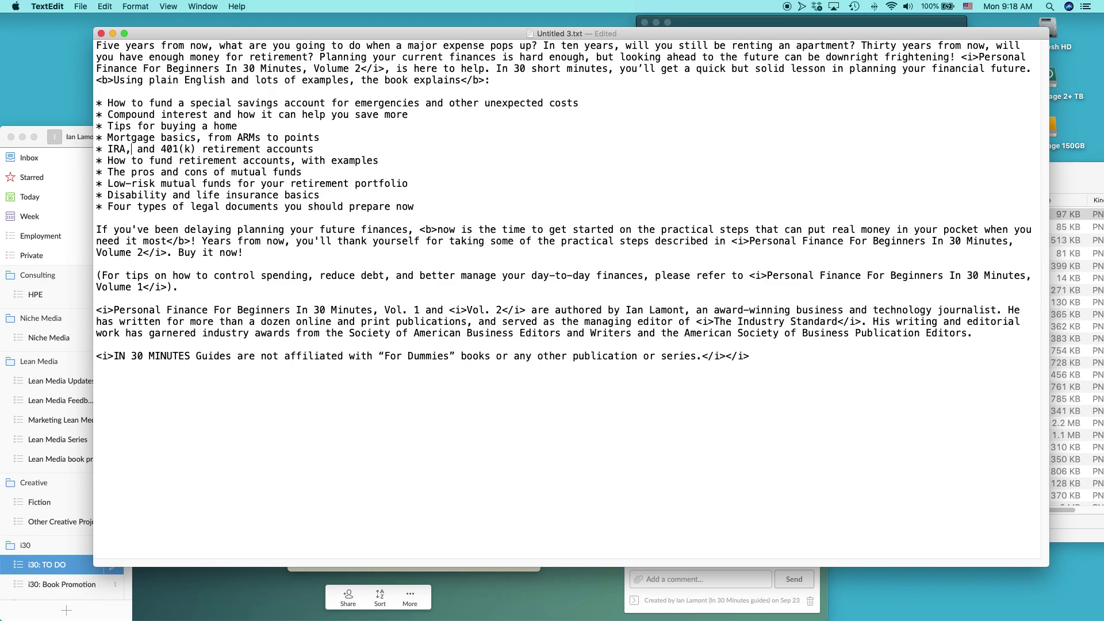
double_click(139, 148)
key("BackSpace")
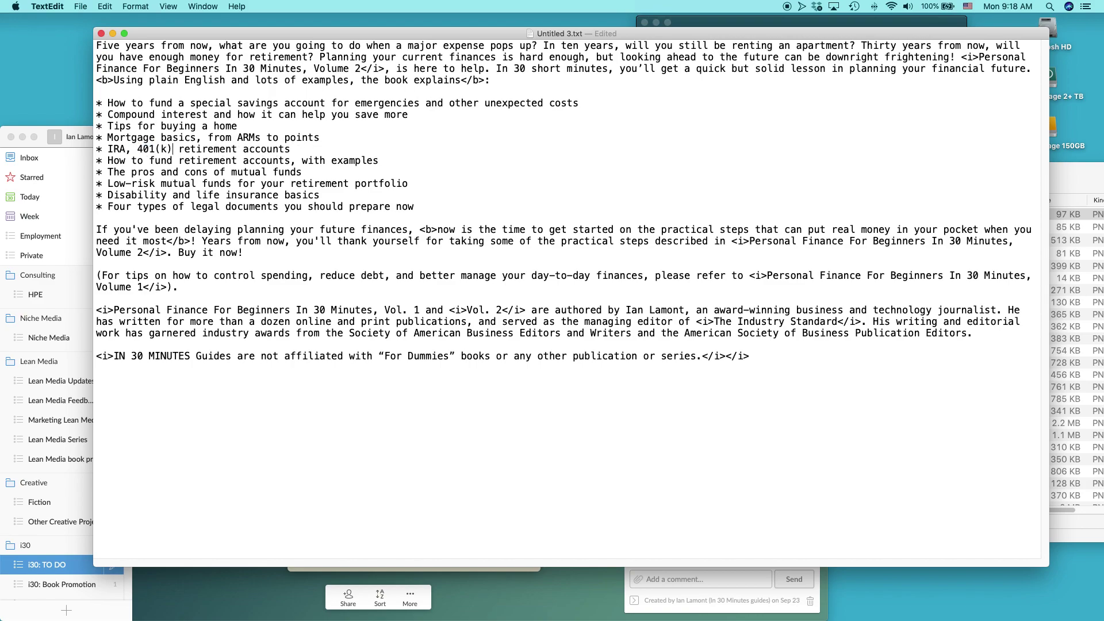
type(", and 403")
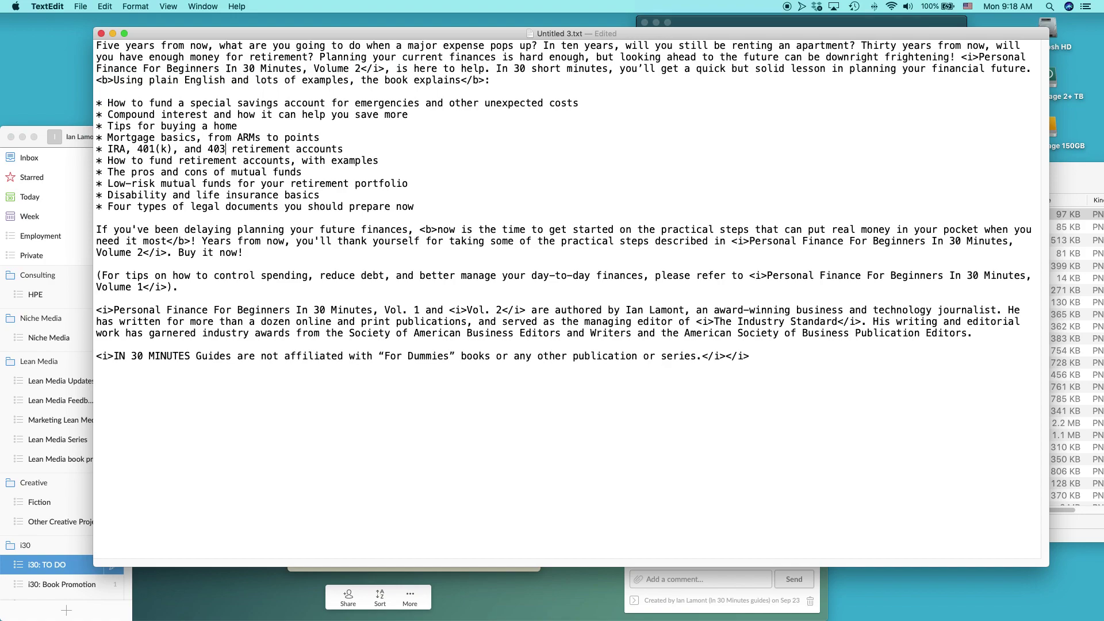
type("(b)")
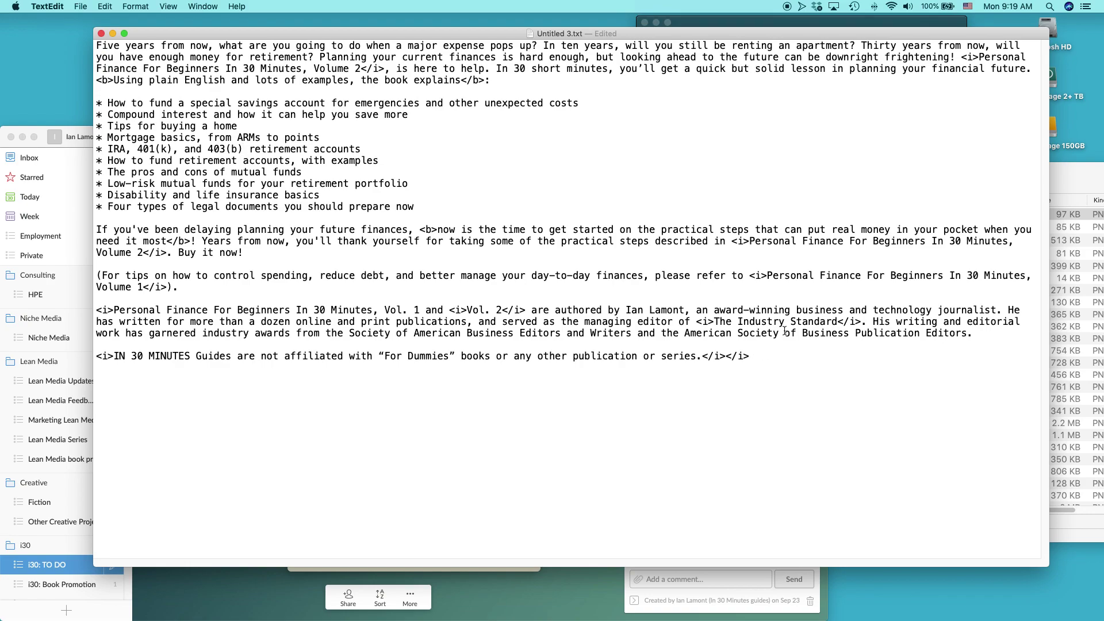
left_click_drag(751, 357, 742, 344)
key("BackSpace")
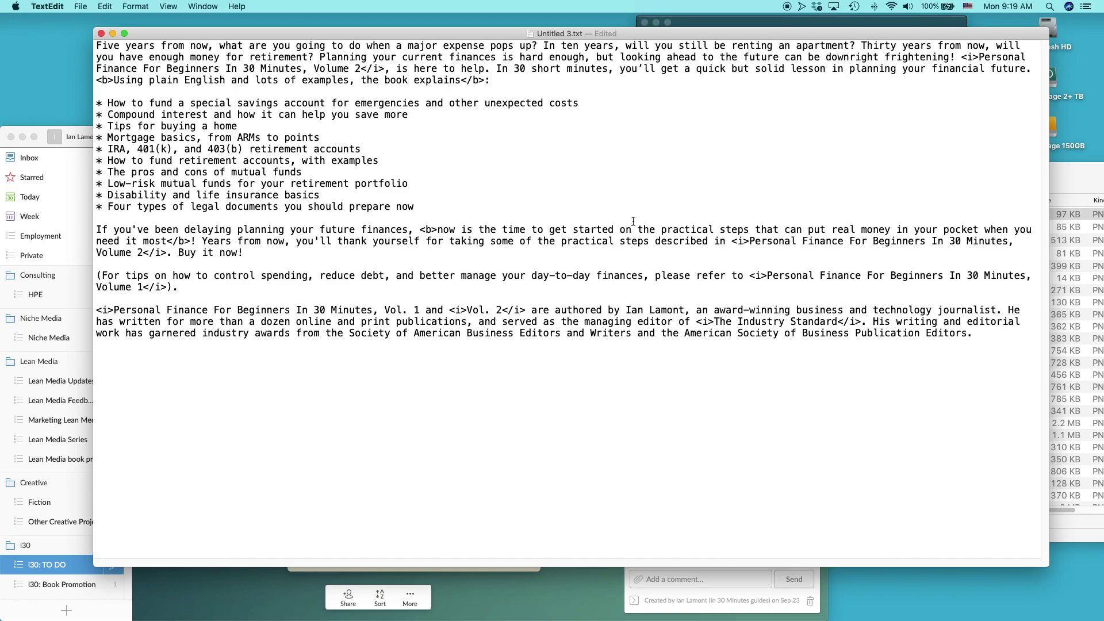
Copy all of the revised TextEdit description and return to the KDP page in Chrome
key("cmd+a")
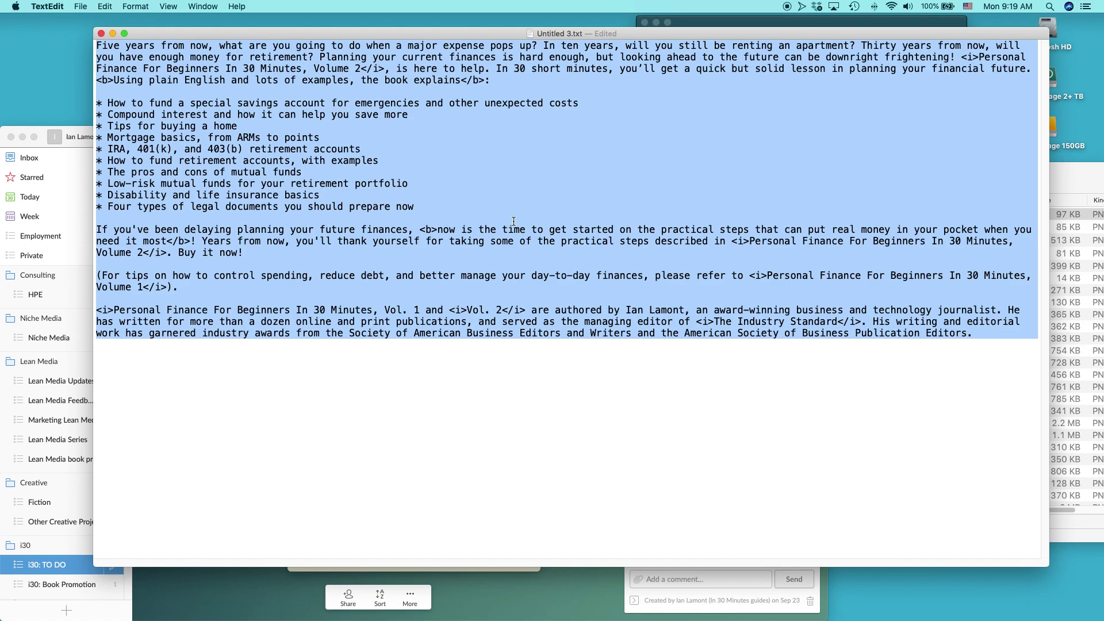
left_click(115, 6)
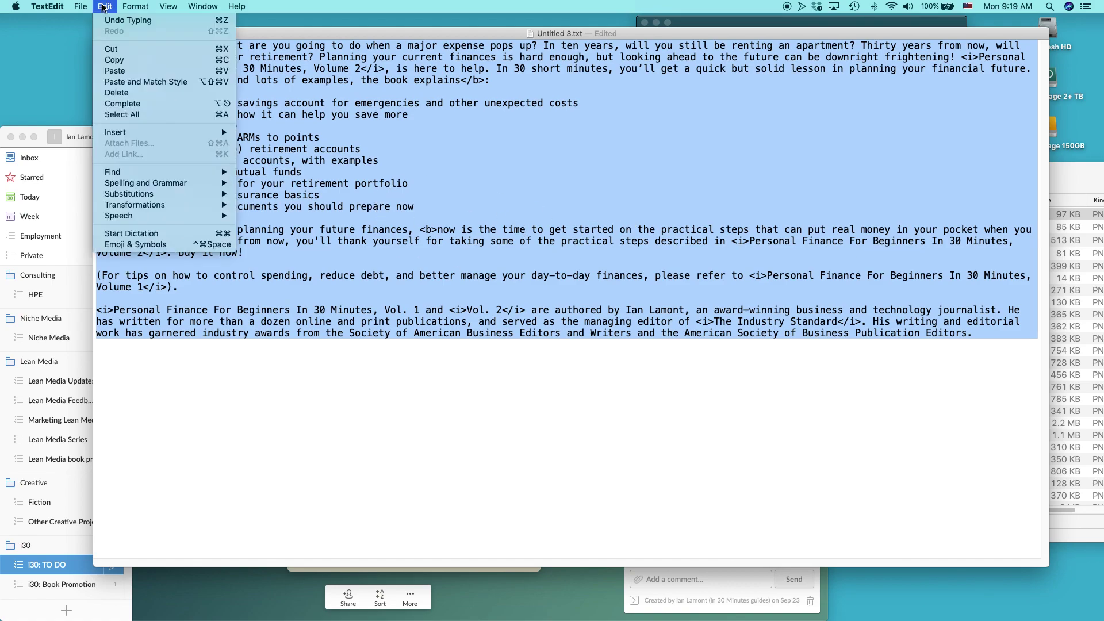
left_click(120, 59)
key("super+Tab")
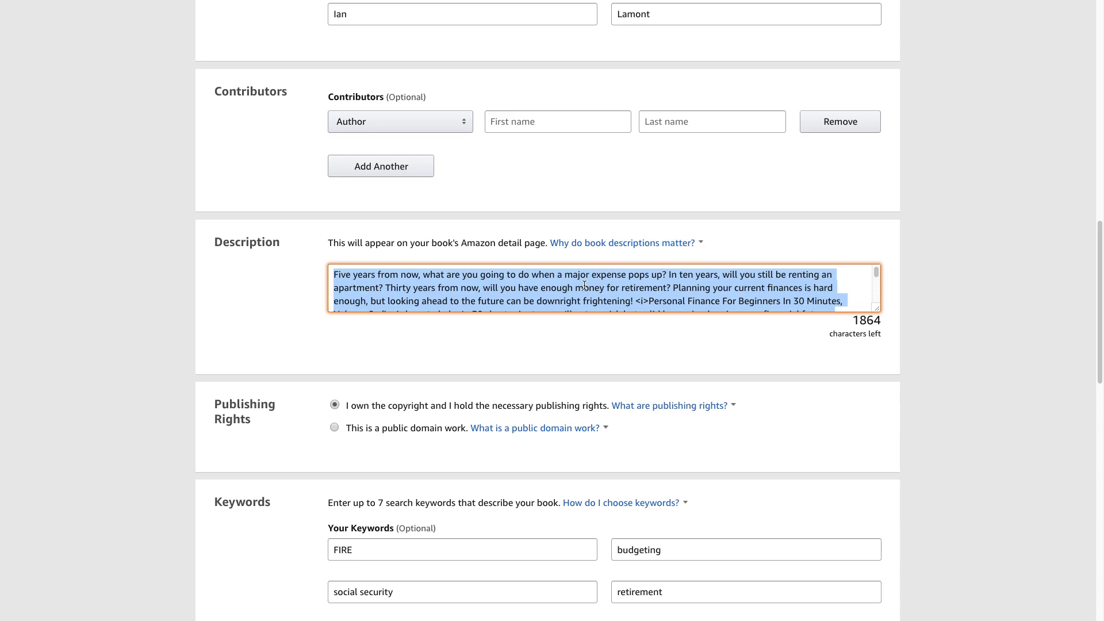
Replace the old KDP description with the pasted revision and trim the trailing blank lines
key("BackSpace")
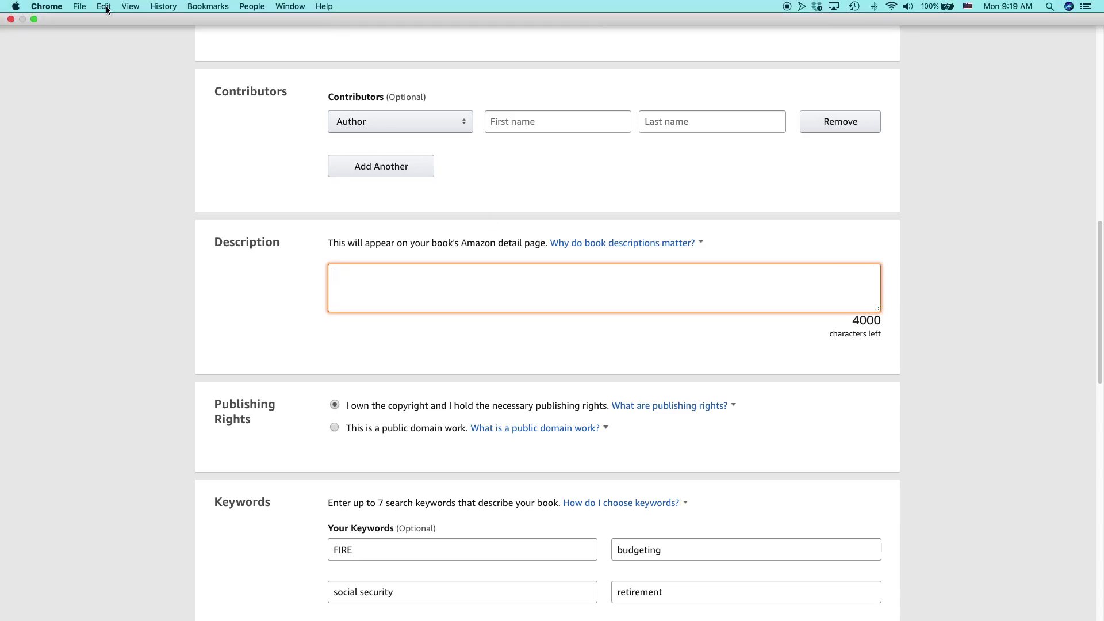
left_click(104, 6)
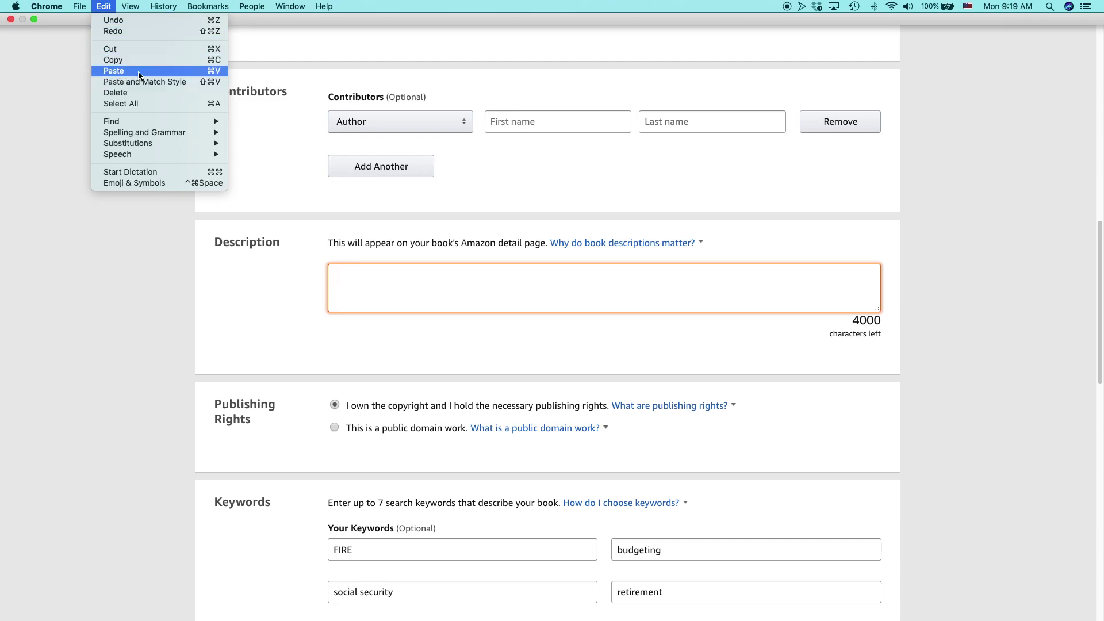
left_click(140, 71)
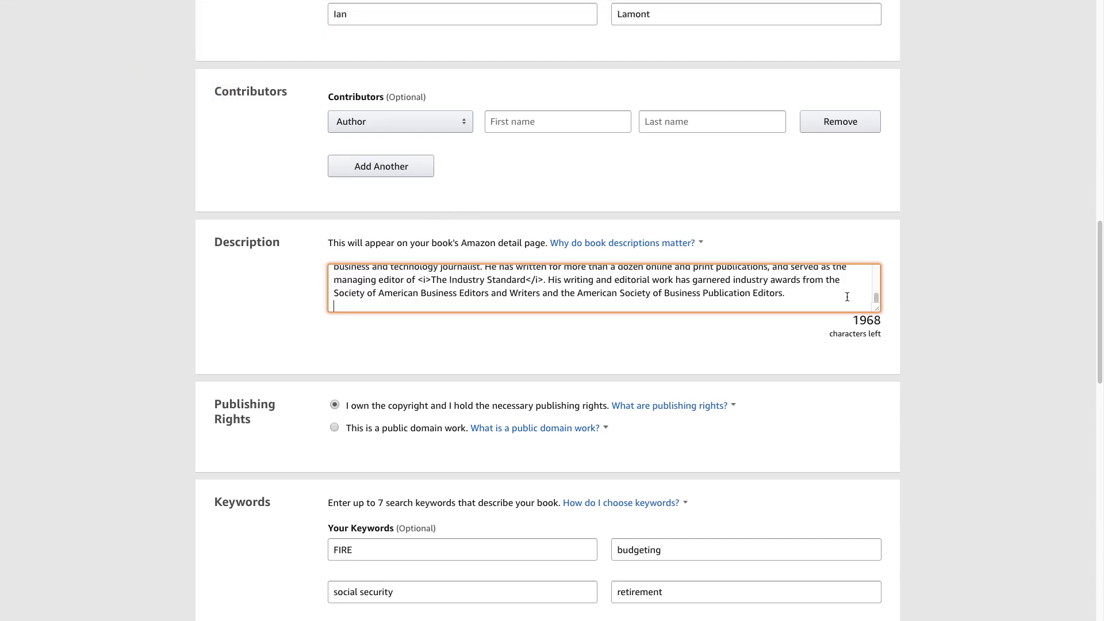
key("BackSpace")
key("BackSpace")
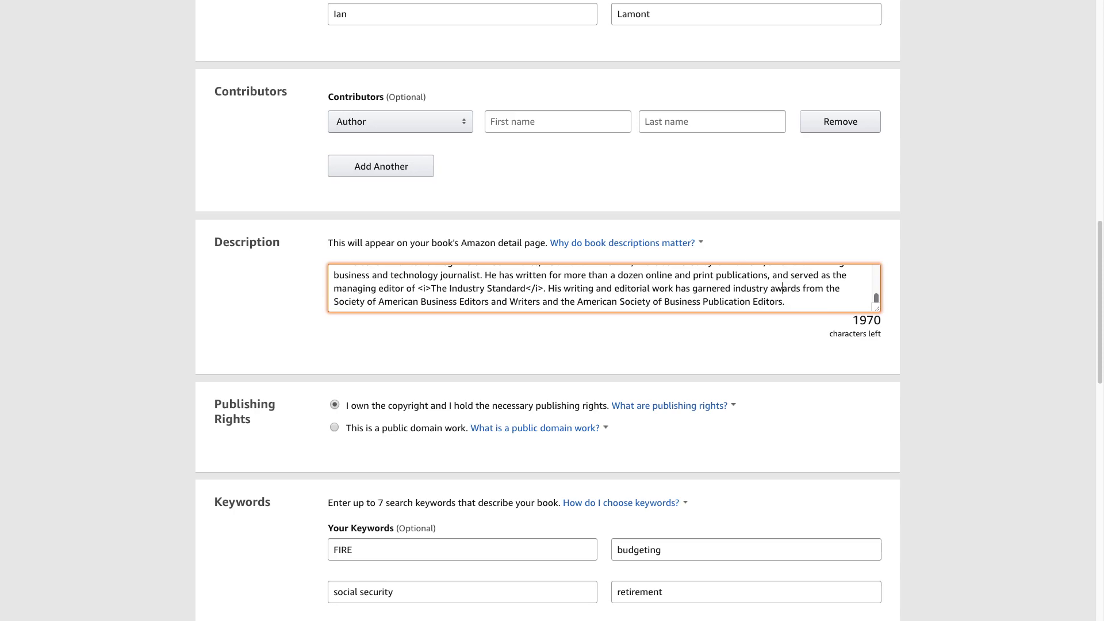
Review the pasted text, checking the 'IRA, 401(k), and 403(b)' bullet and returning to the start
key("Up")
key("Up")
key("Up")
key("Up")
key("Up")
key("Up")
key("Up")
key("Up")
key("Up")
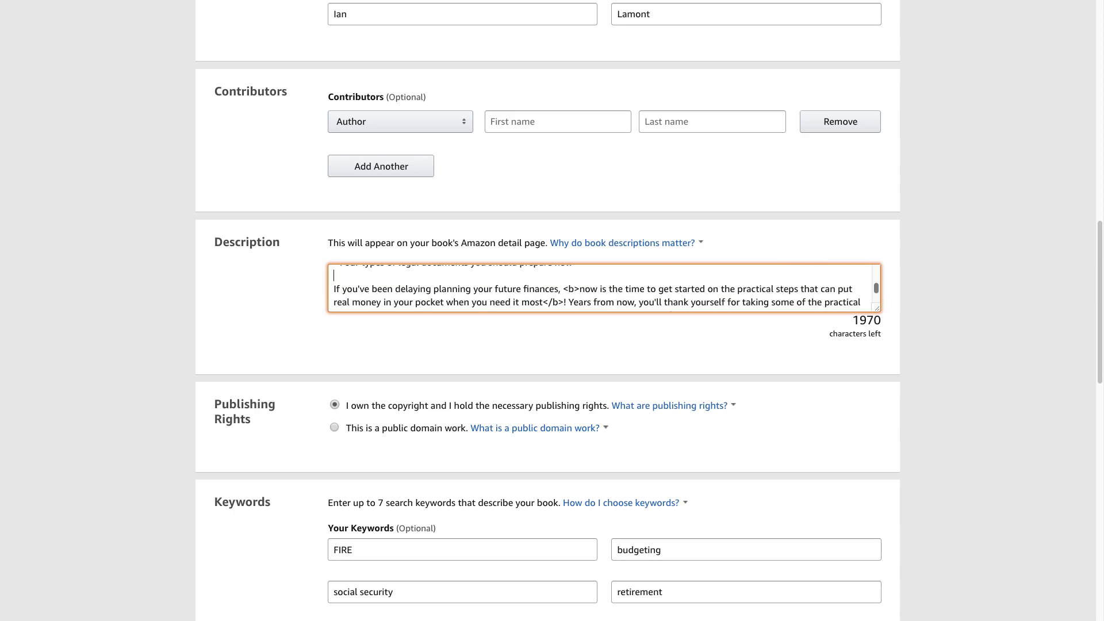
key("Up")
key("Up")
key("Up")
key("Up")
key("Up")
key("Up")
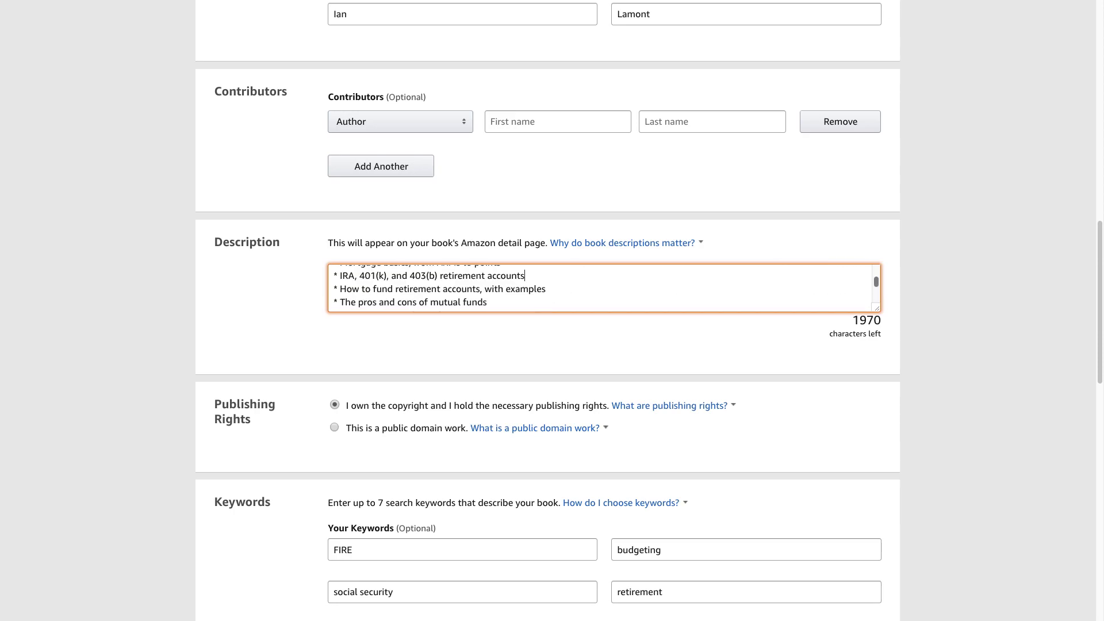
key("ctrl+shift+Left")
key("ctrl+shift+Left")
key("ctrl+shift+Left")
key("ctrl+shift+Left")
key("ctrl+shift+Left")
key("ctrl+shift+Left")
key("ctrl+shift+Left")
key("ctrl+shift+Left")
key("shift+Right")
key("shift+Right")
key("shift+Right")
key("shift+Right")
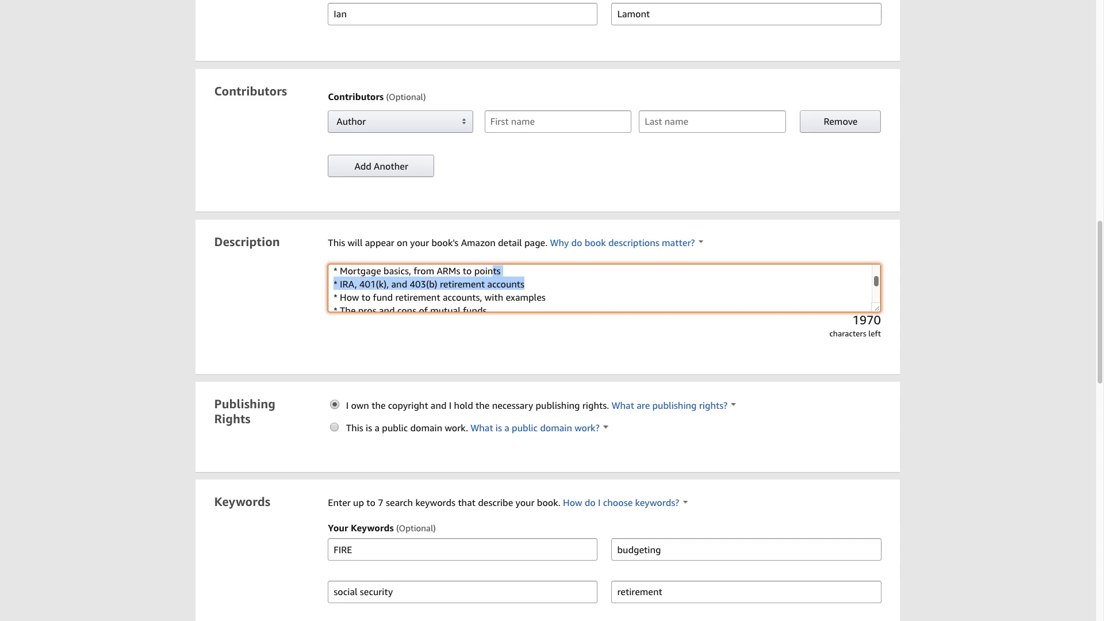
key("shift+Right")
key("shift+Right")
key("shift+Right")
key("shift+Right")
scroll(414, 284, "up", 2)
scroll(397, 283, "up", 5)
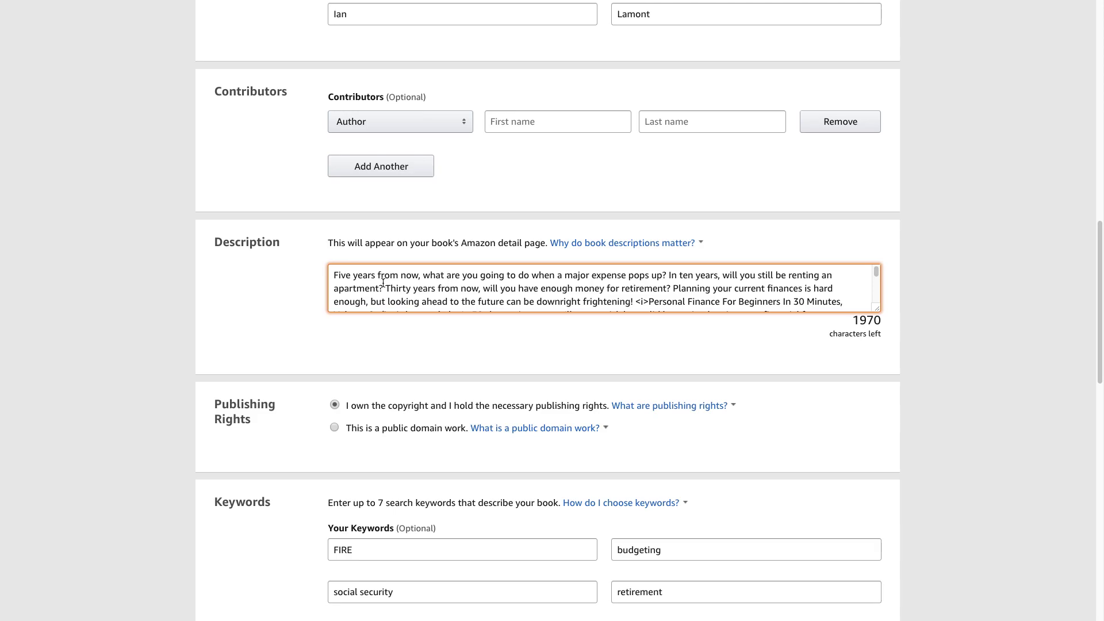
left_click(335, 275)
Commit the new description and save the eBook Details, advancing to the Kindle eBook Content page
left_click(978, 273)
scroll(973, 272, "down", 4)
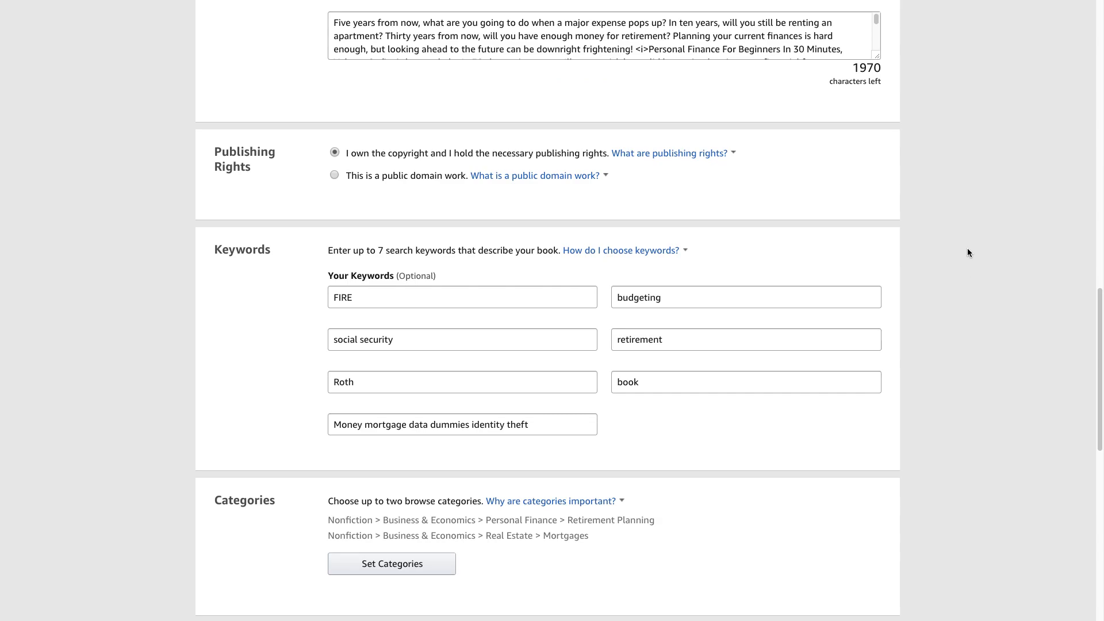
scroll(967, 247, "down", 5)
scroll(932, 244, "down", 3)
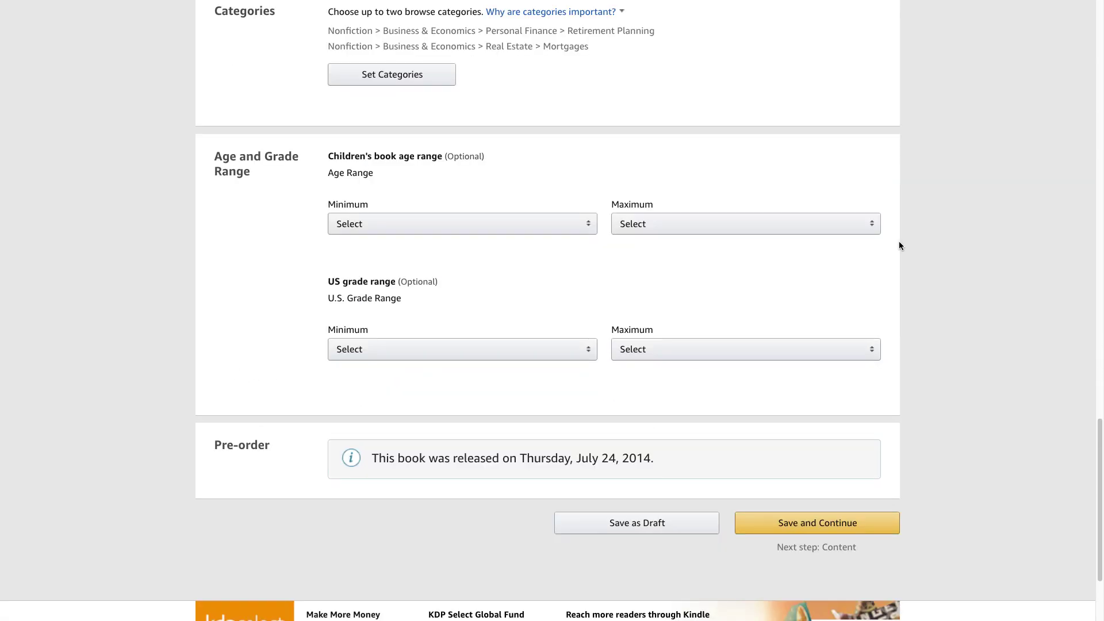
scroll(901, 245, "up", 1)
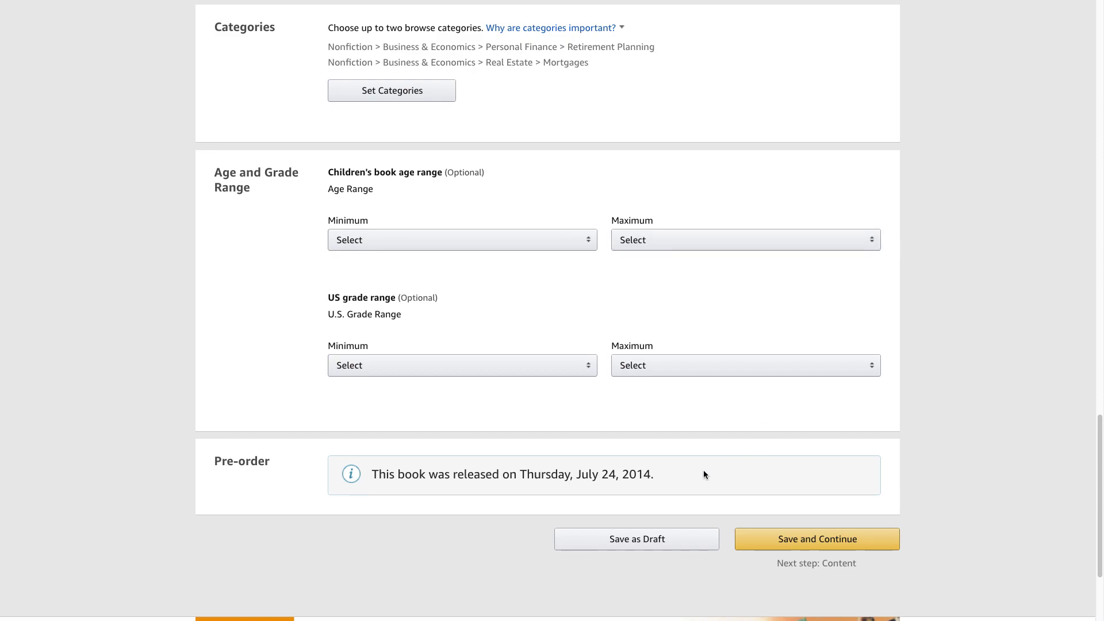
left_click(826, 538)
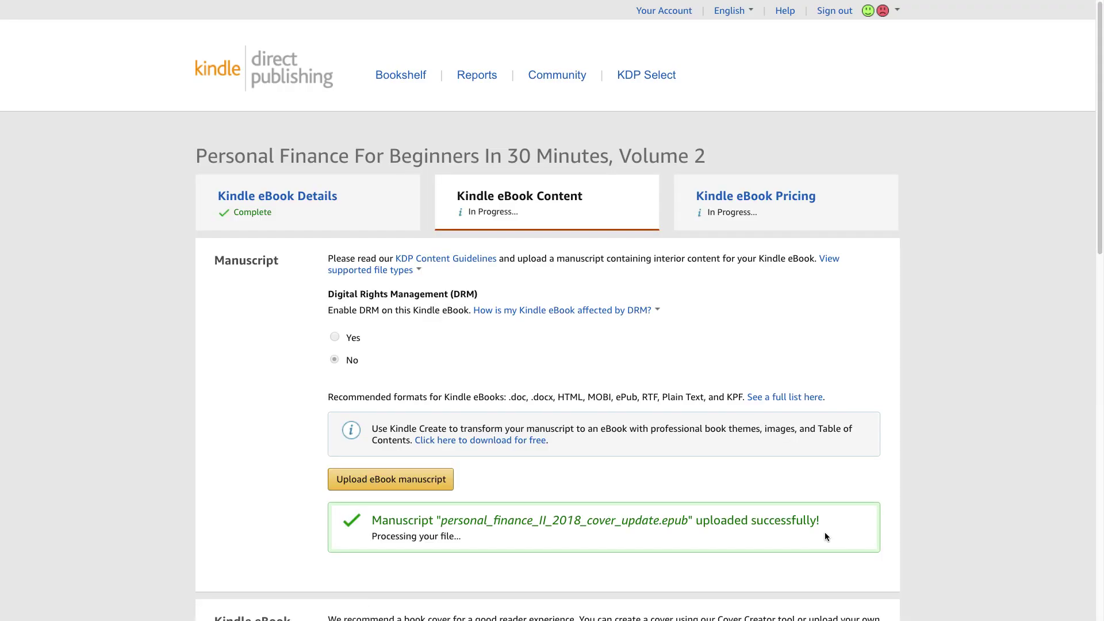
Save the eBook Content page to start Kindle conversion, then switch to the Lean Media video
scroll(815, 434, "down", 1)
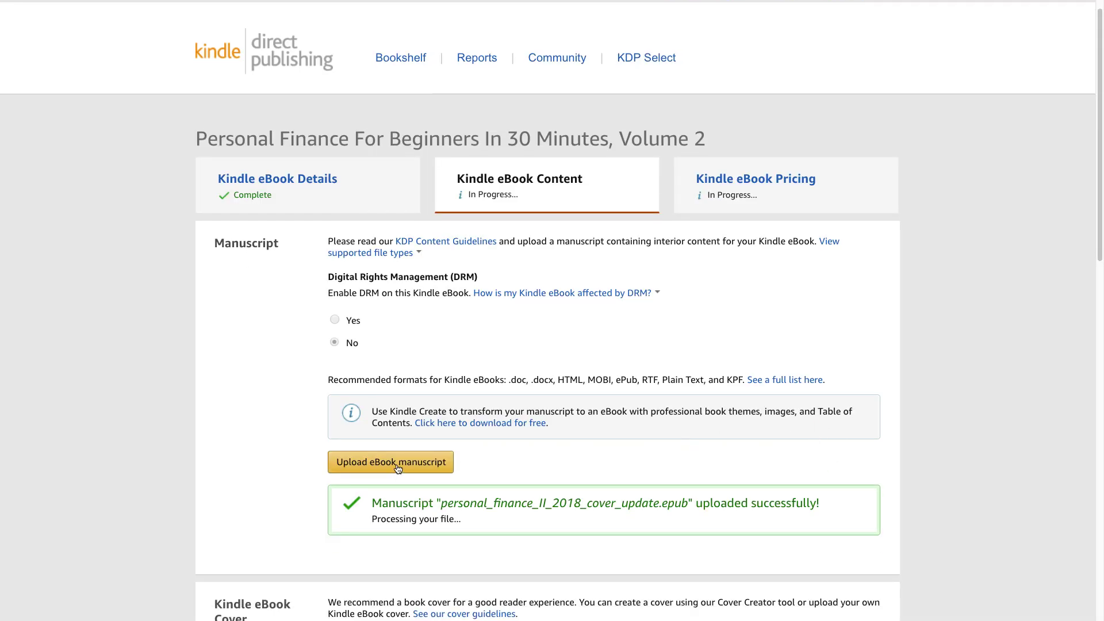
scroll(431, 415, "down", 4)
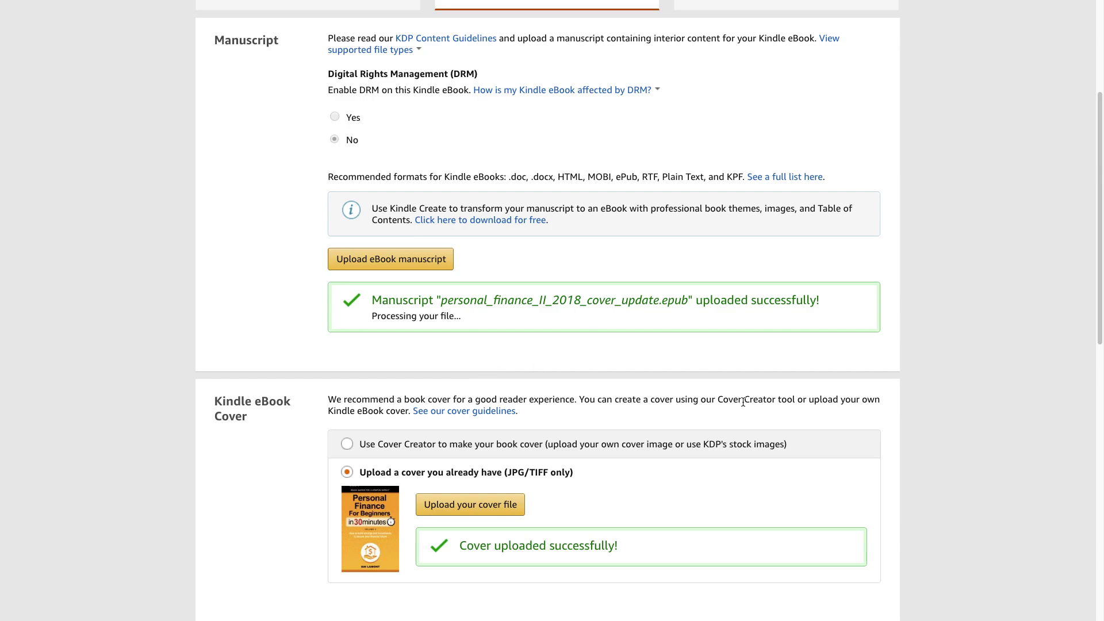
scroll(731, 383, "down", 2)
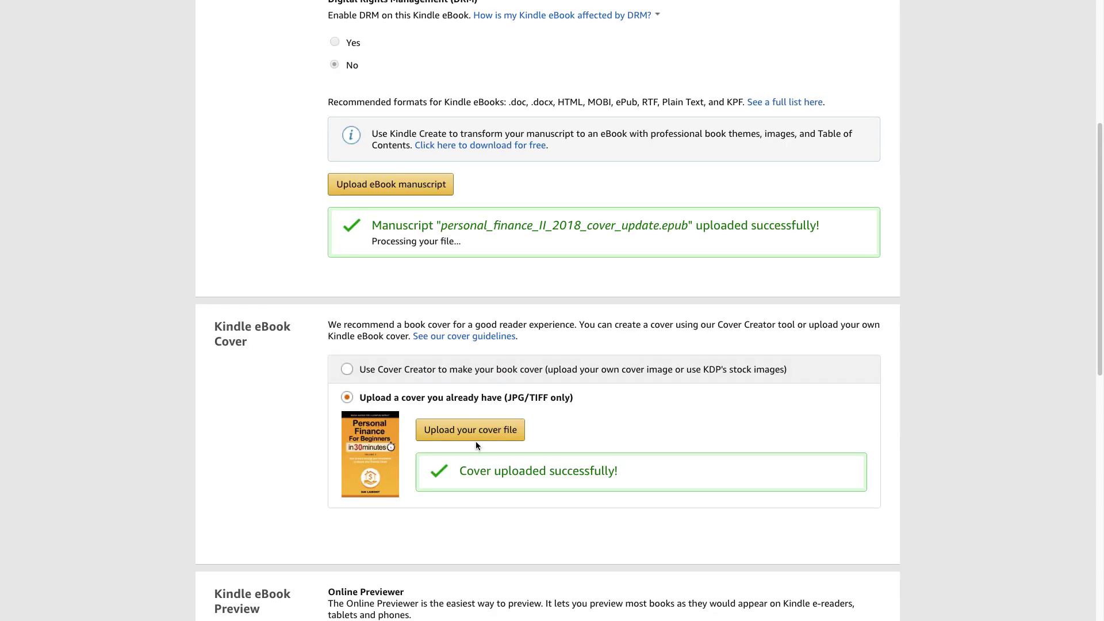
scroll(661, 411, "down", 1)
scroll(661, 412, "down", 2)
scroll(660, 412, "down", 4)
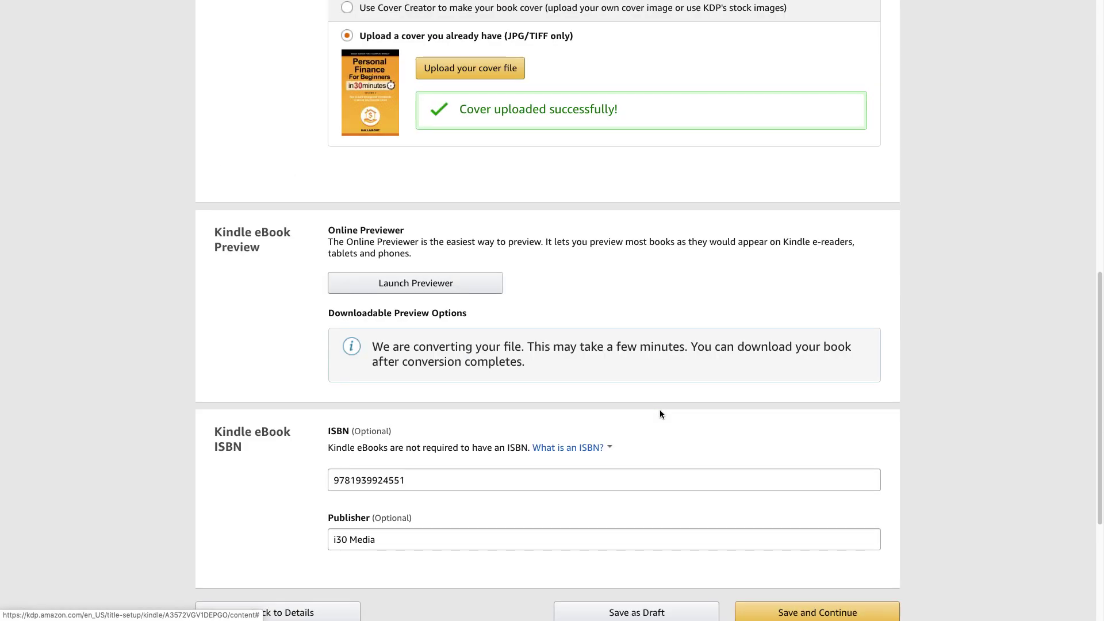
scroll(660, 412, "down", 4)
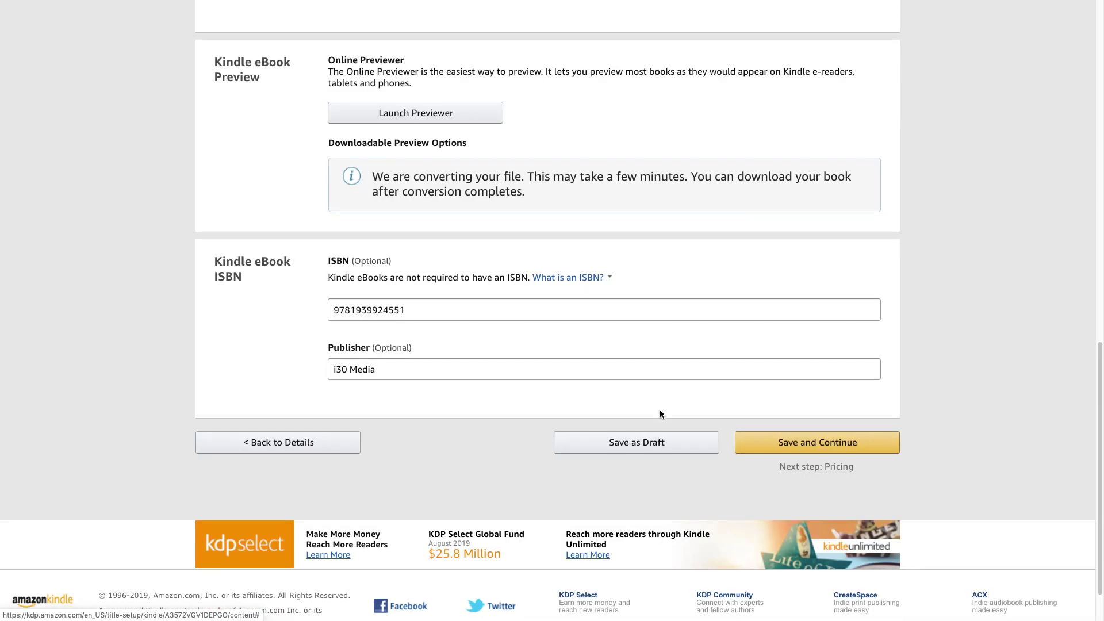
left_click(828, 444)
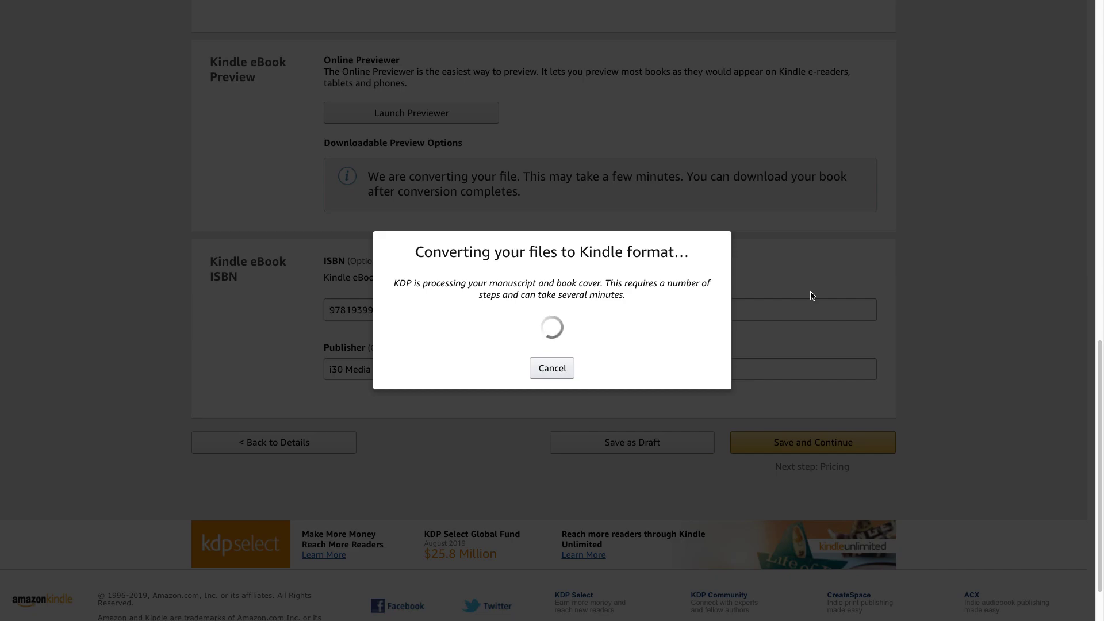
key("super+Tab")
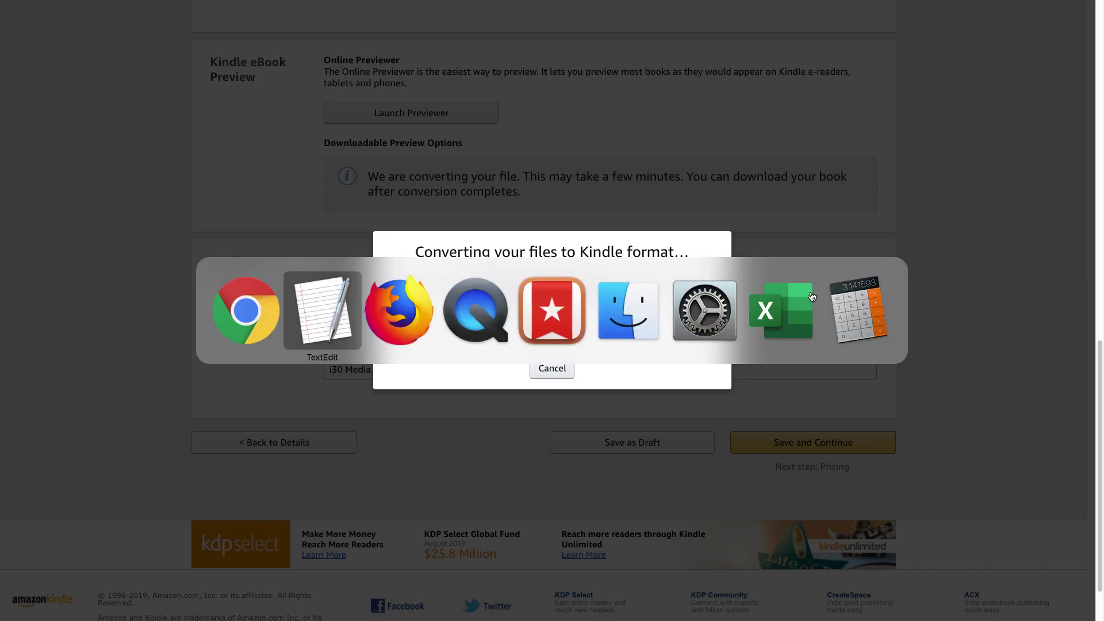
key("super+Tab")
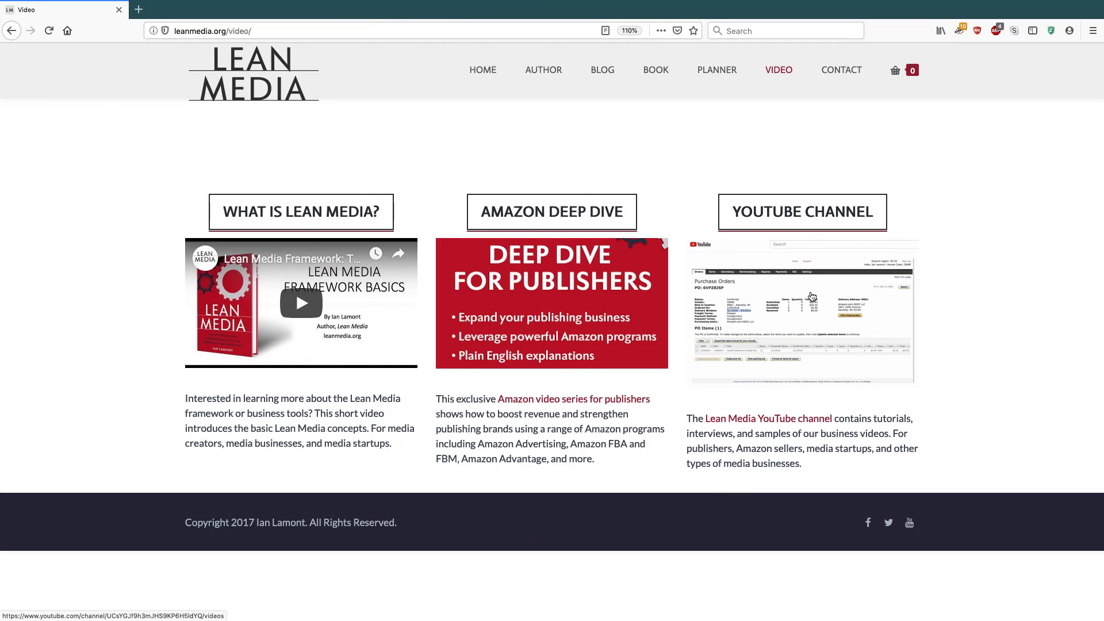